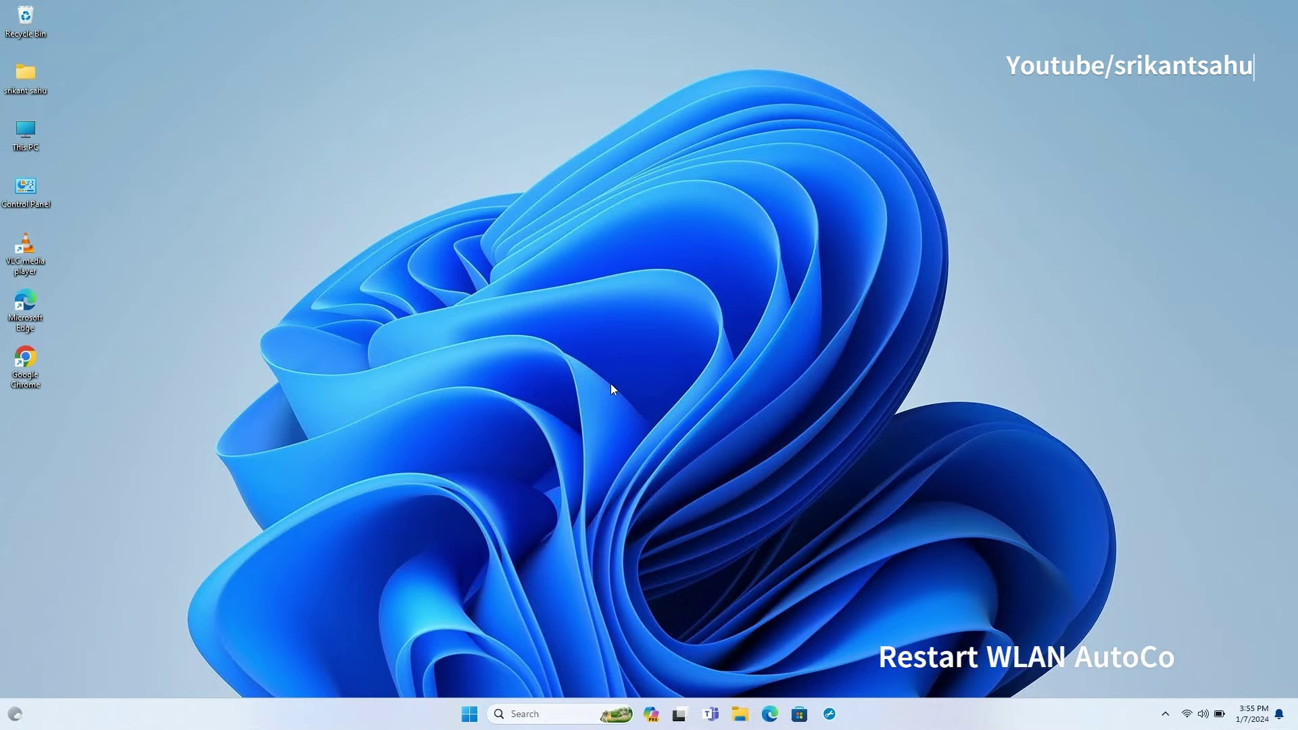
Open services.msc and restart the WLAN AutoConfig service
key(super+r)
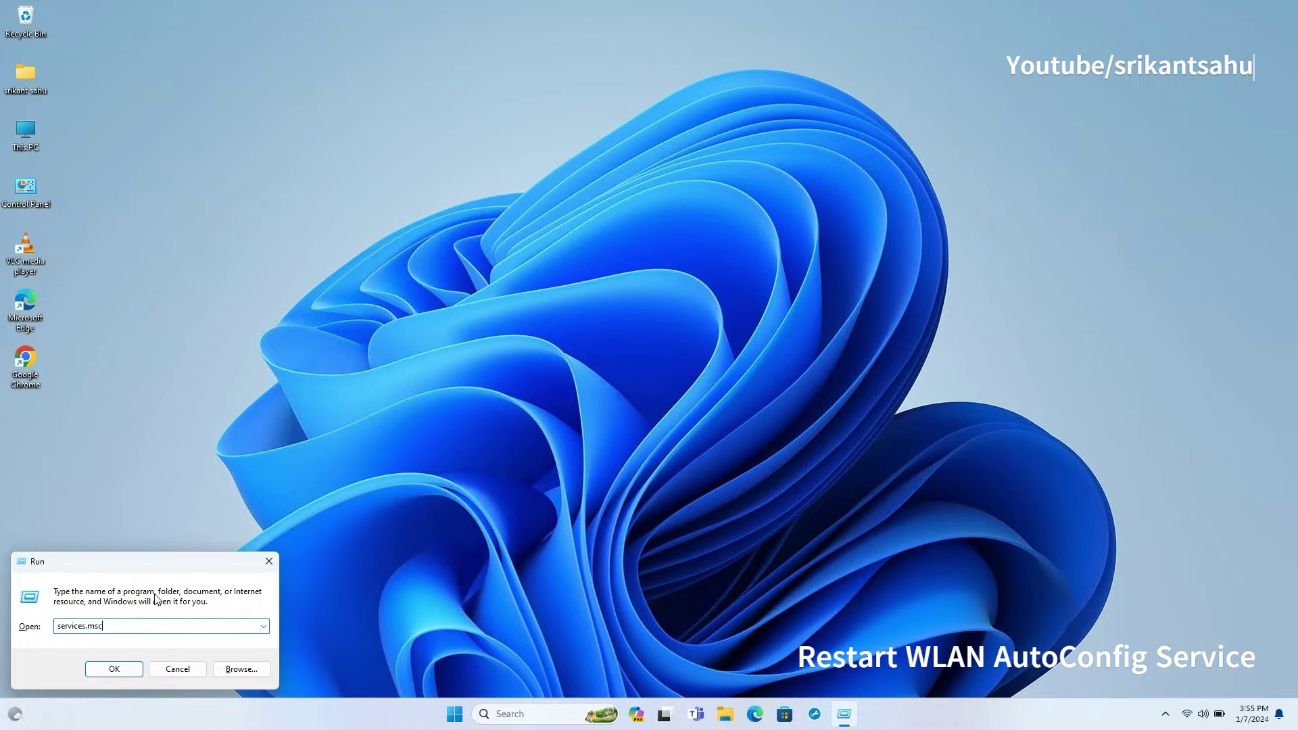
key(Return)
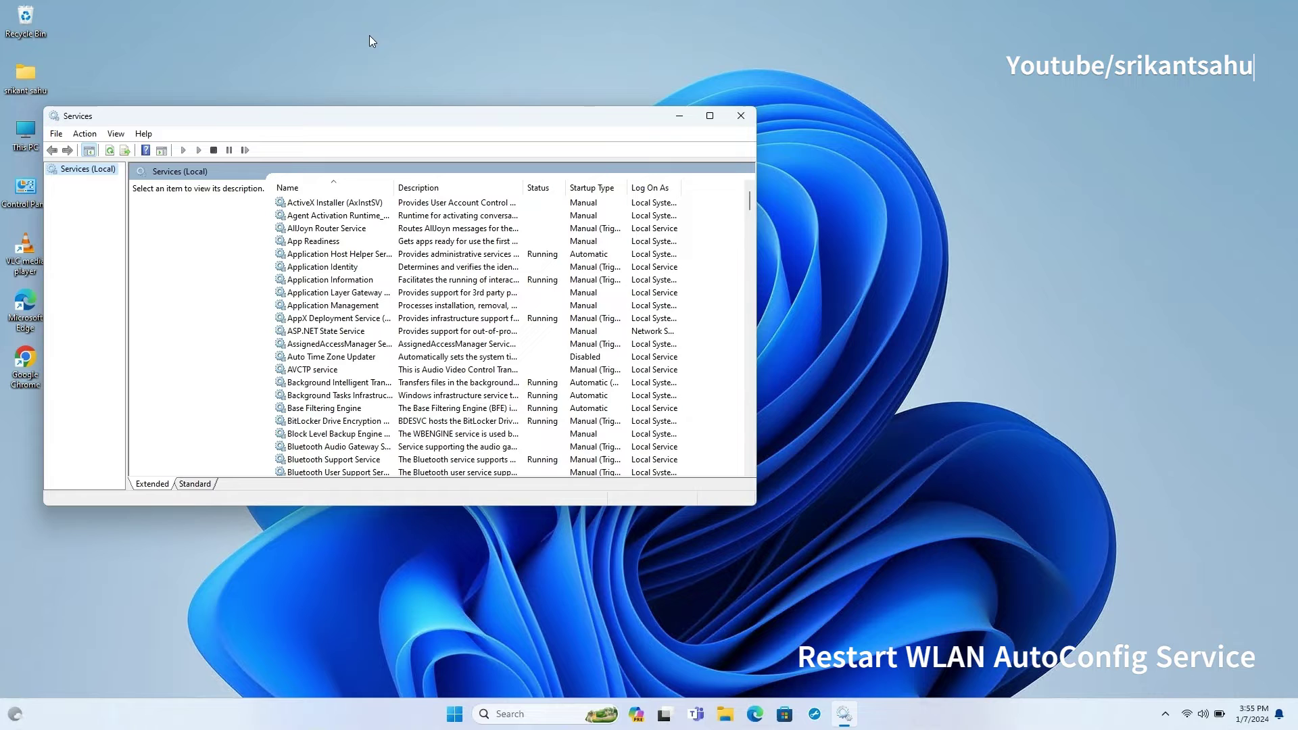
drag(393, 123, 551, 98)
scroll(530, 403, down, 7)
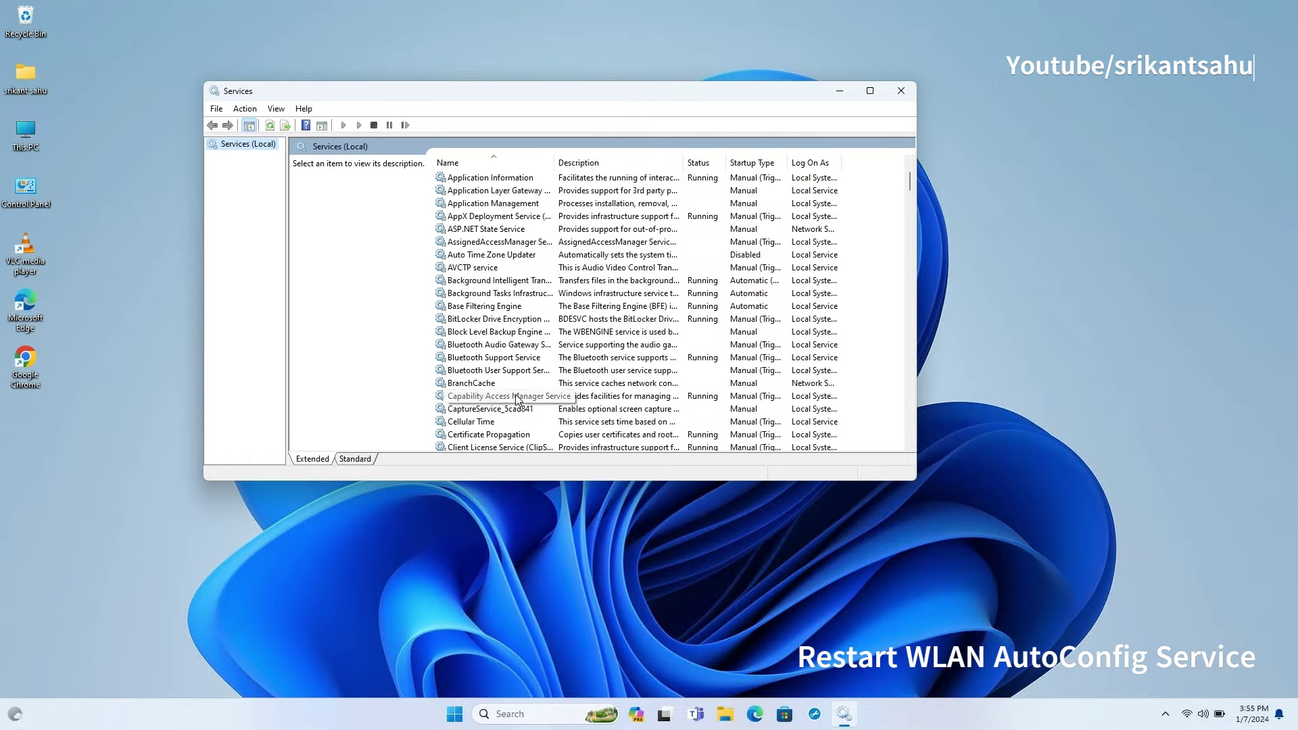
key(w)
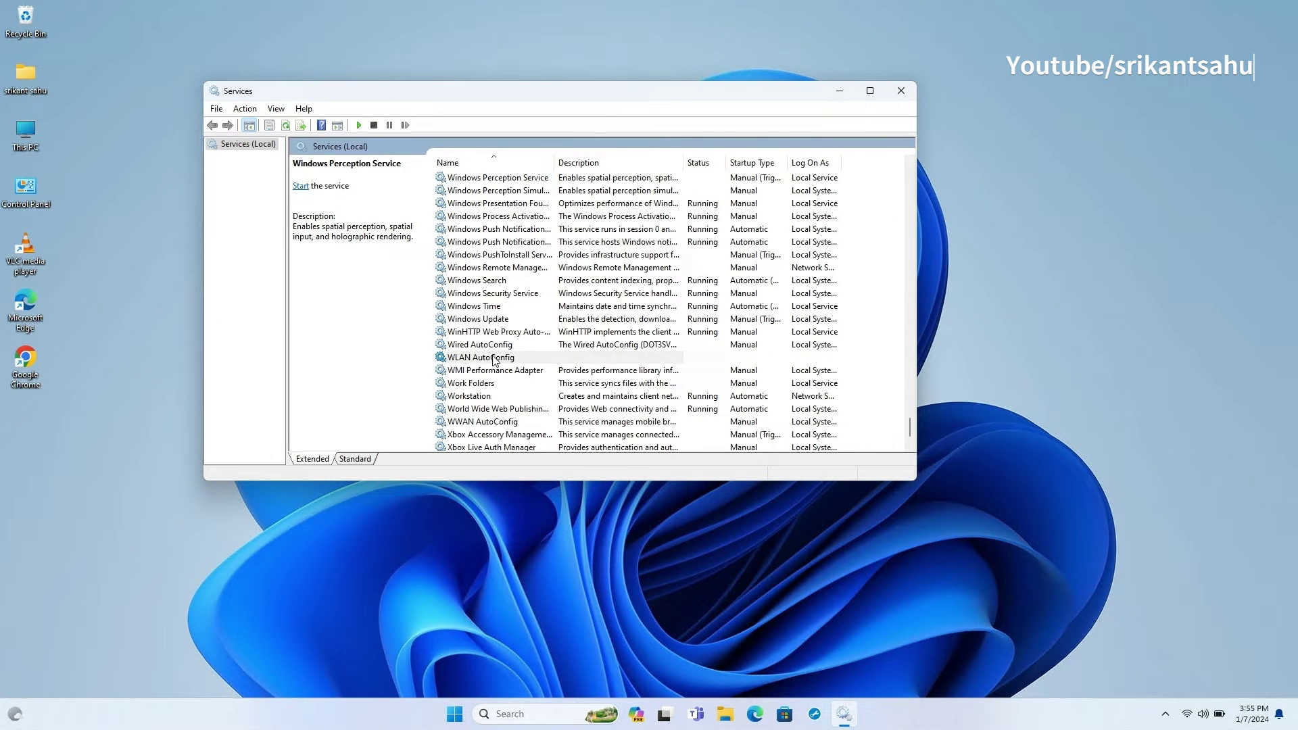
click(481, 357)
right_click(505, 362)
click(554, 426)
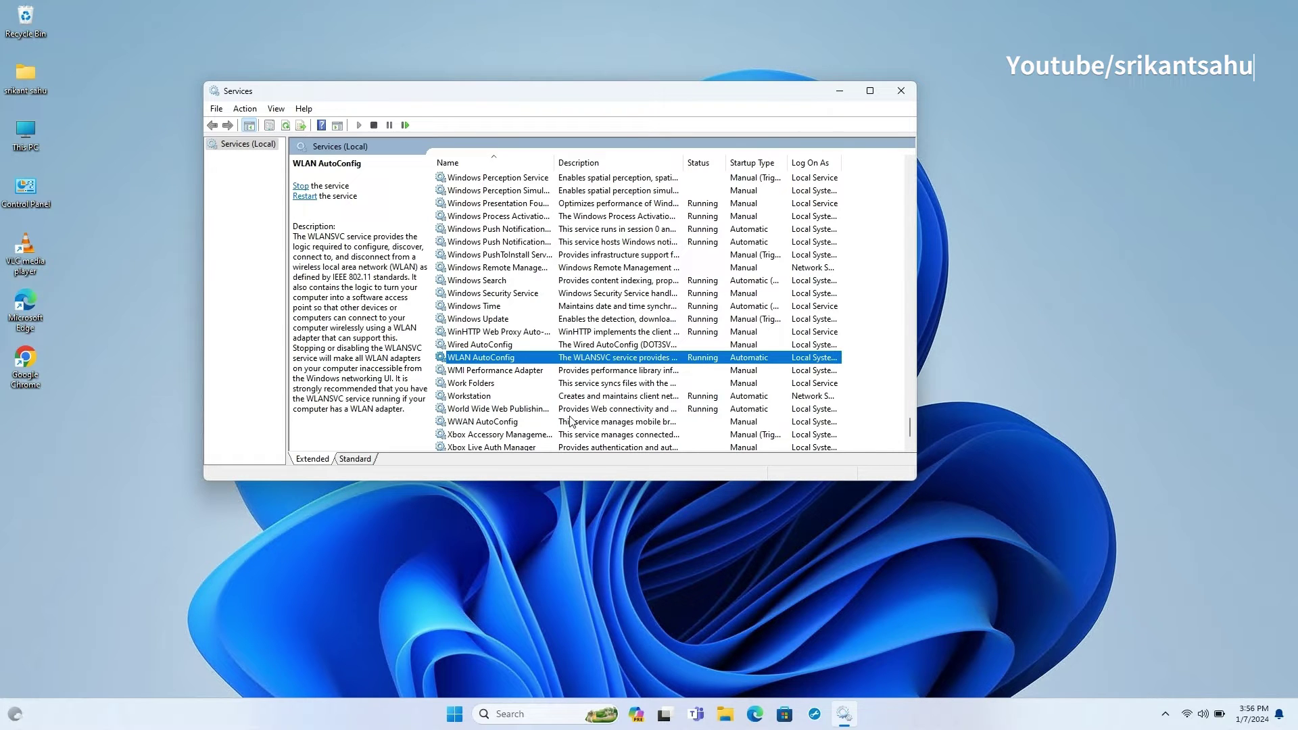
Confirm WLAN AutoConfig's startup type stays Automatic in its Properties
right_click(516, 361)
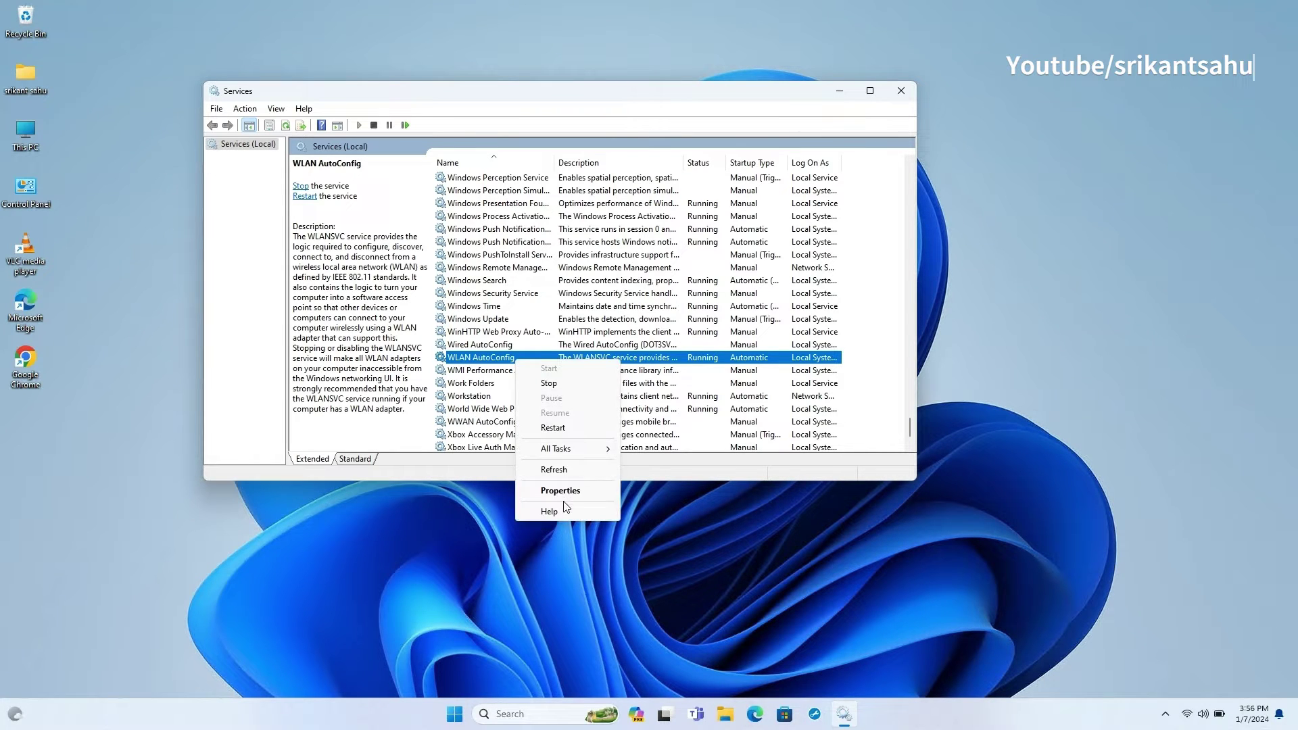
click(569, 488)
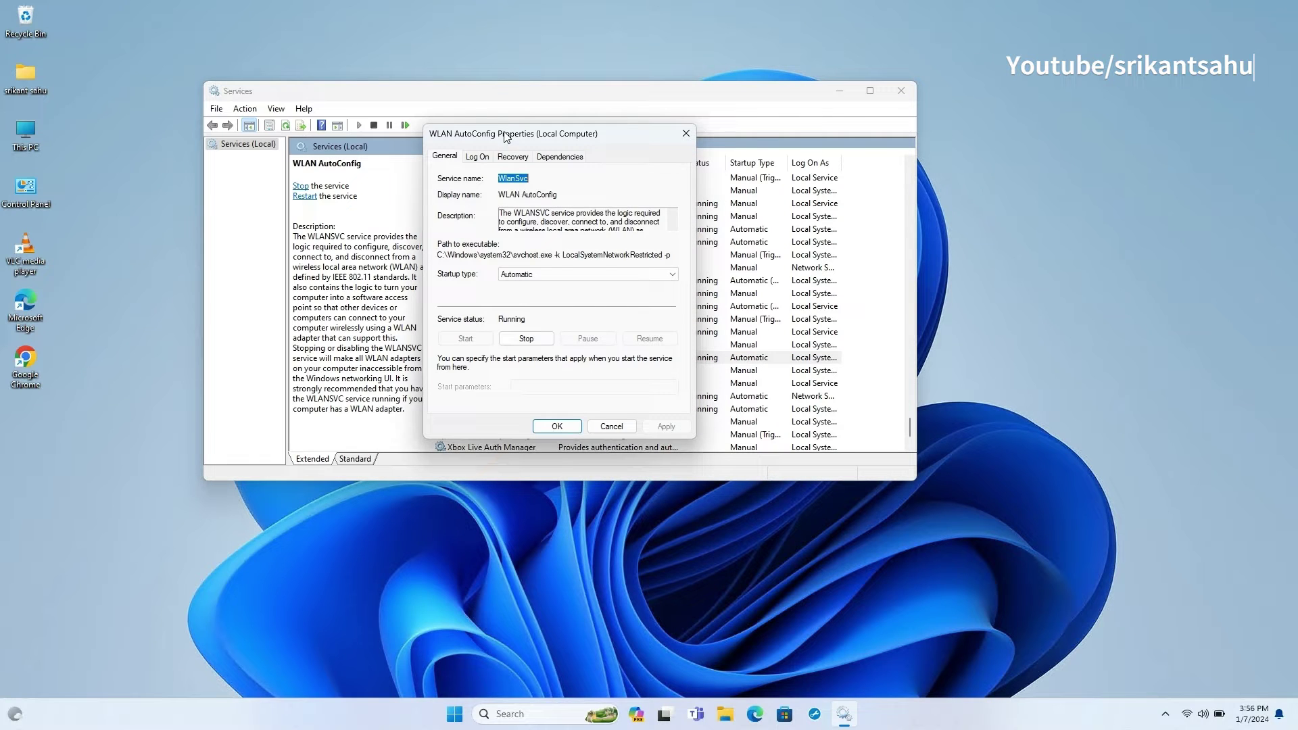
click(587, 275)
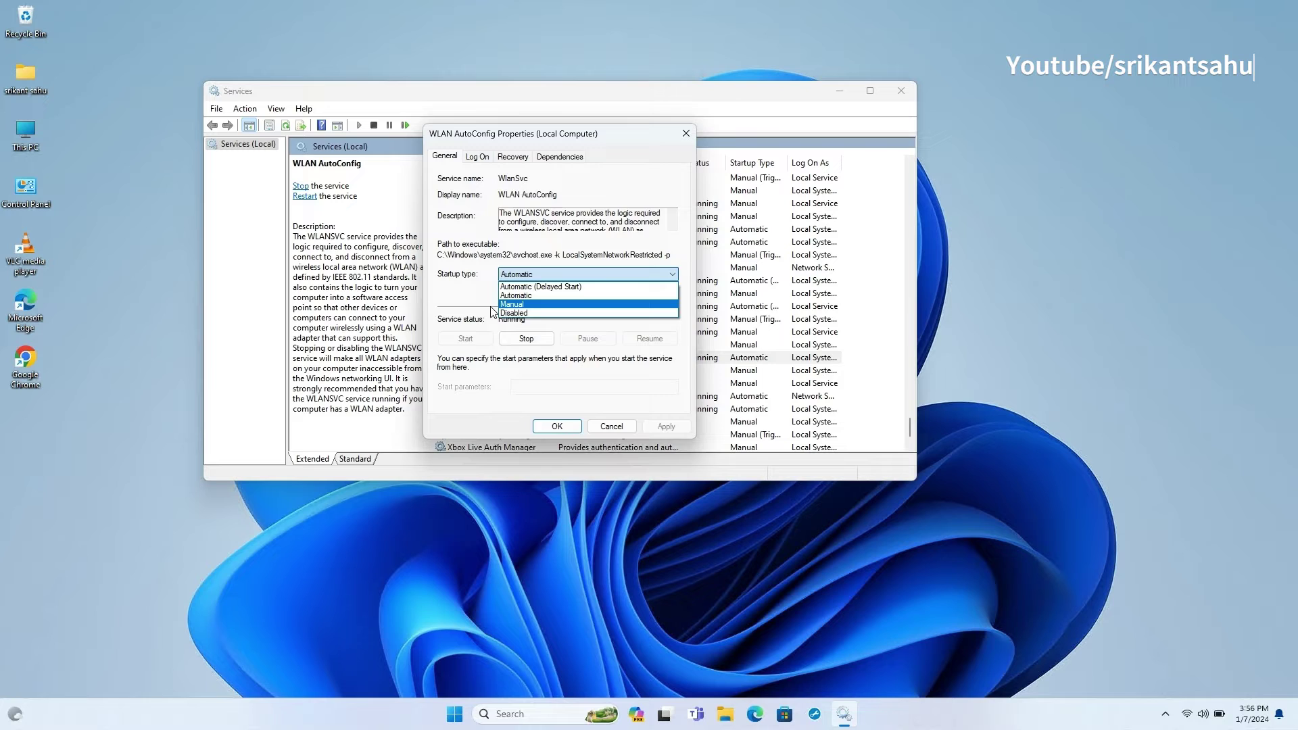
click(462, 345)
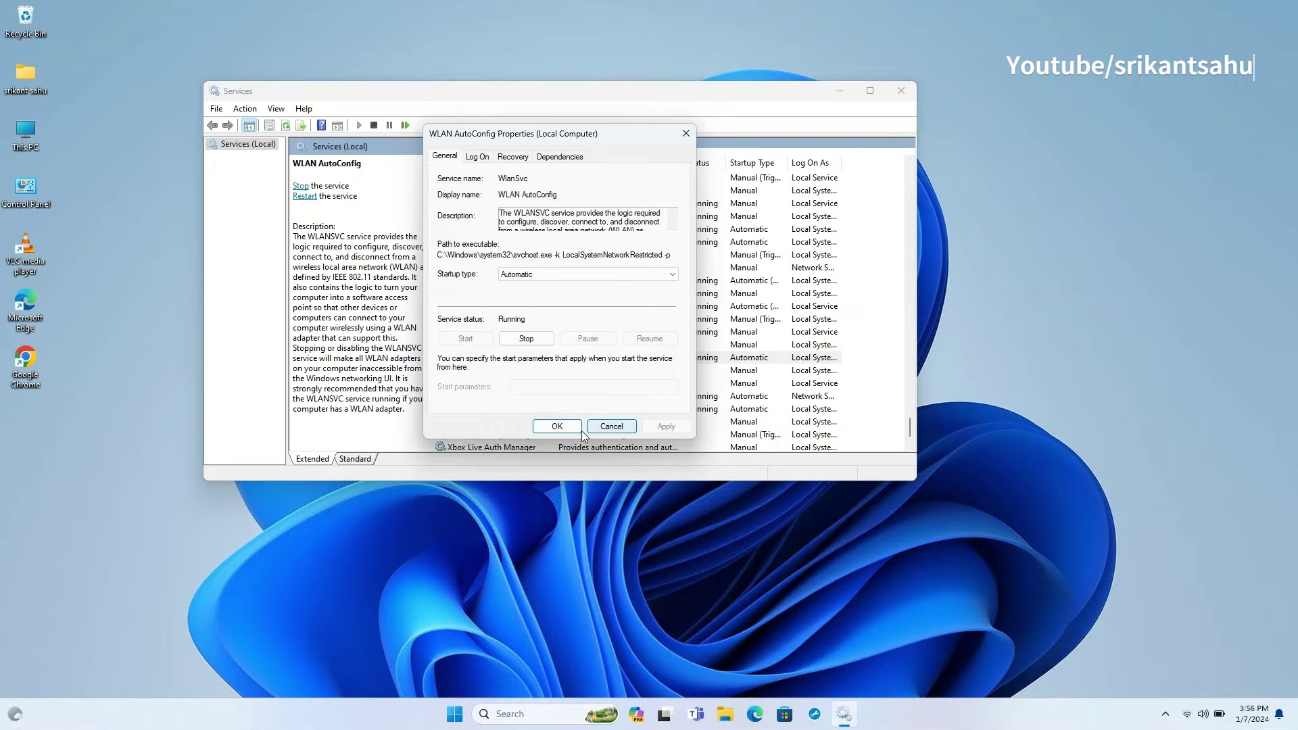
click(557, 427)
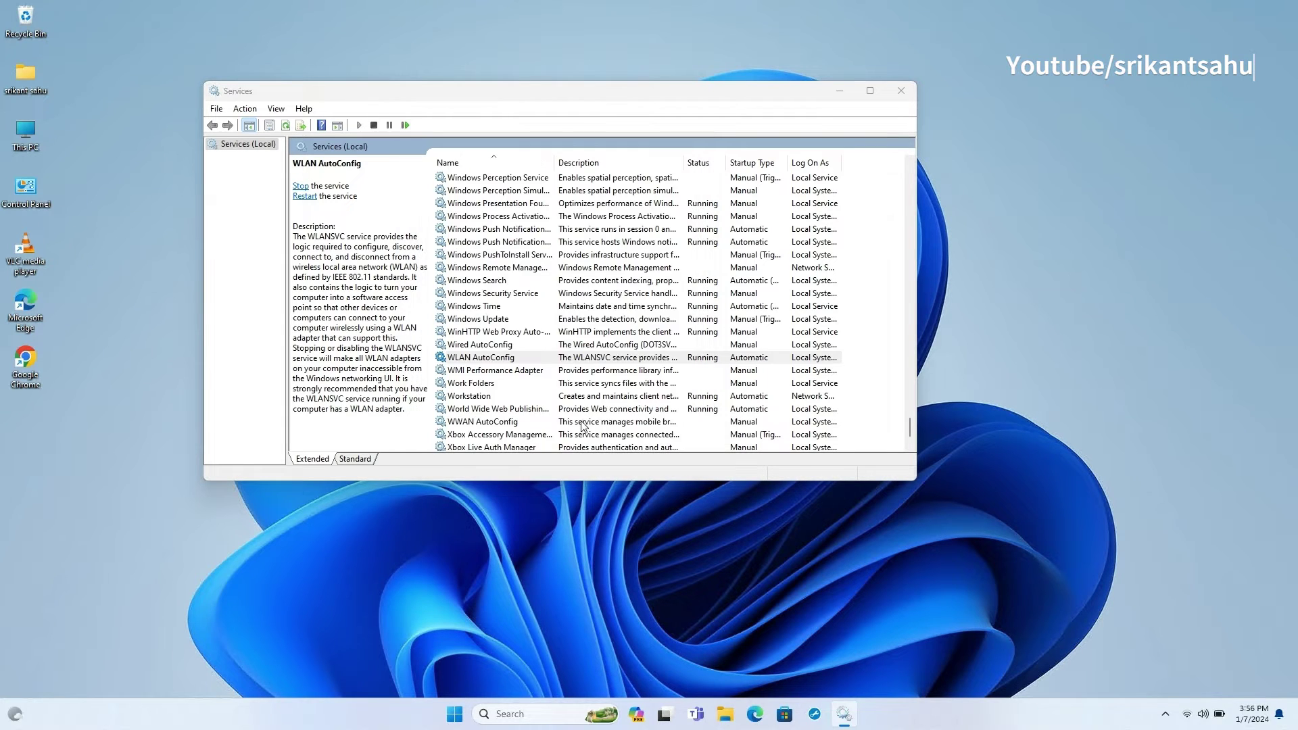
Close Services and choose Reset now under Settings' Advanced network settings > Network reset
click(900, 92)
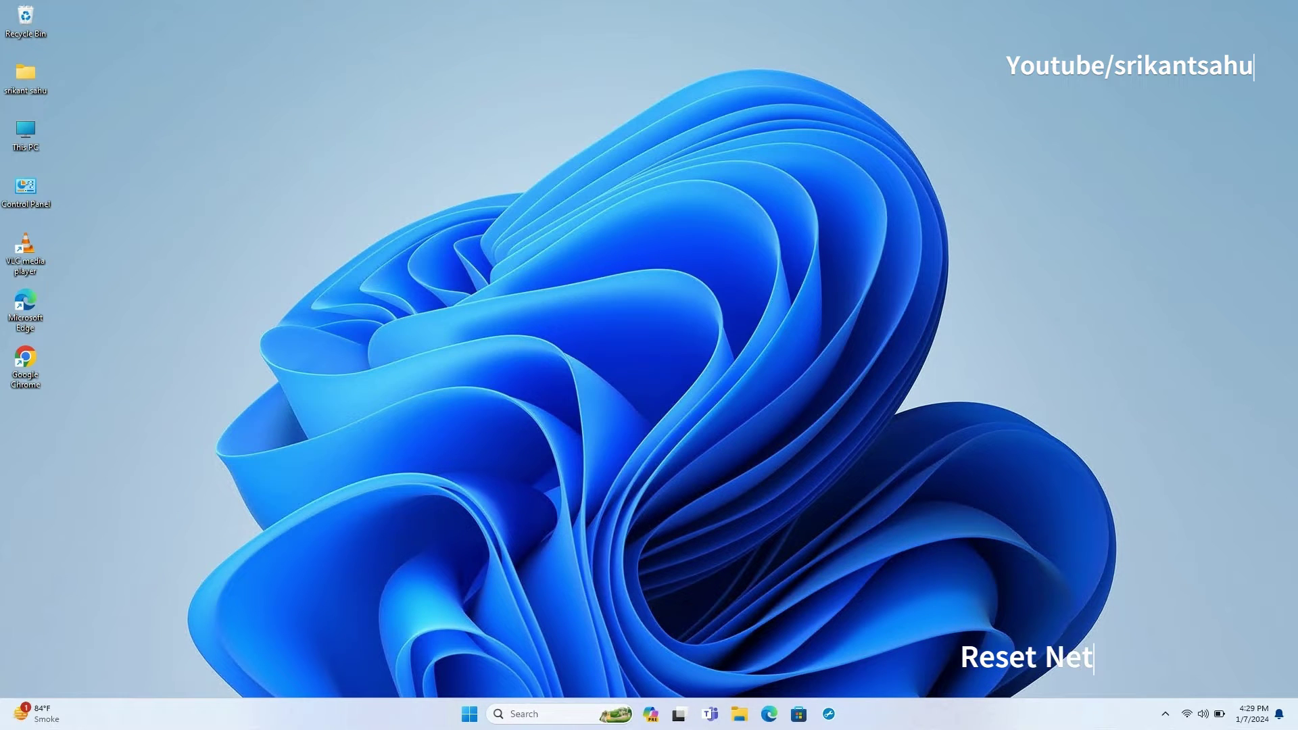
click(470, 715)
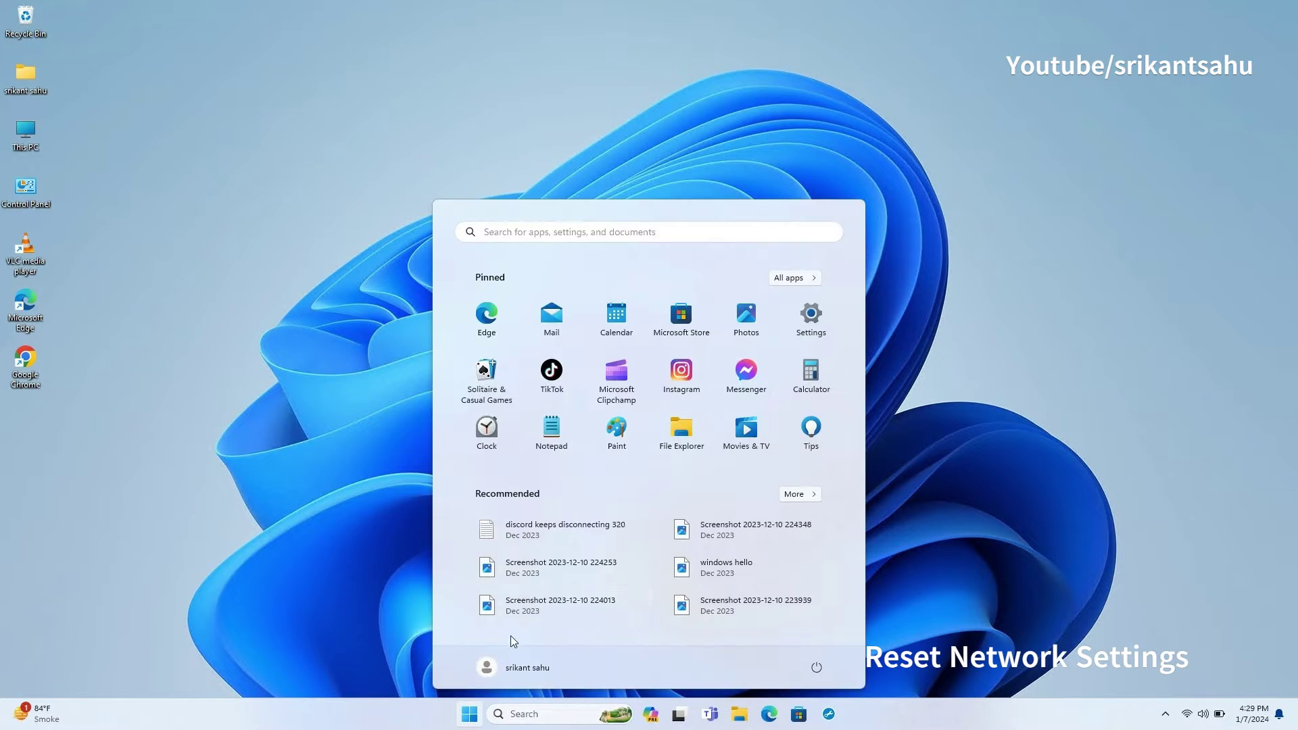
click(822, 318)
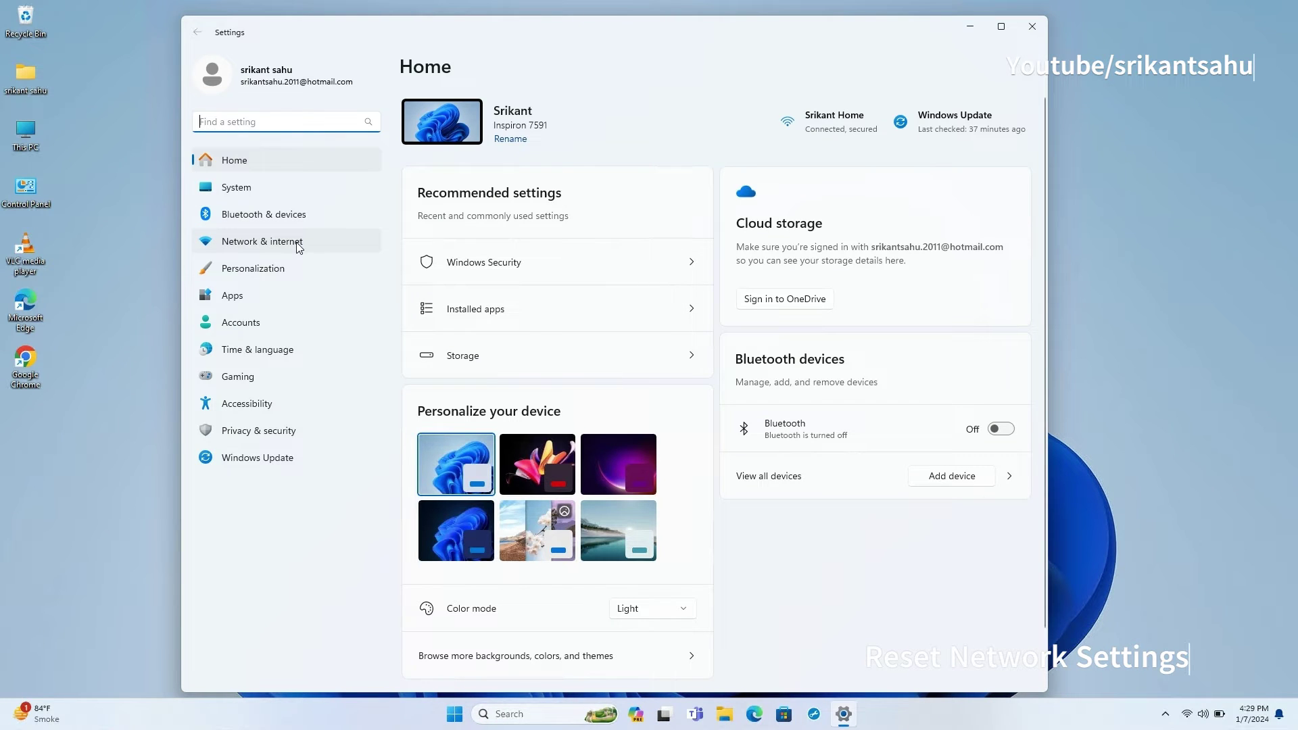
click(300, 247)
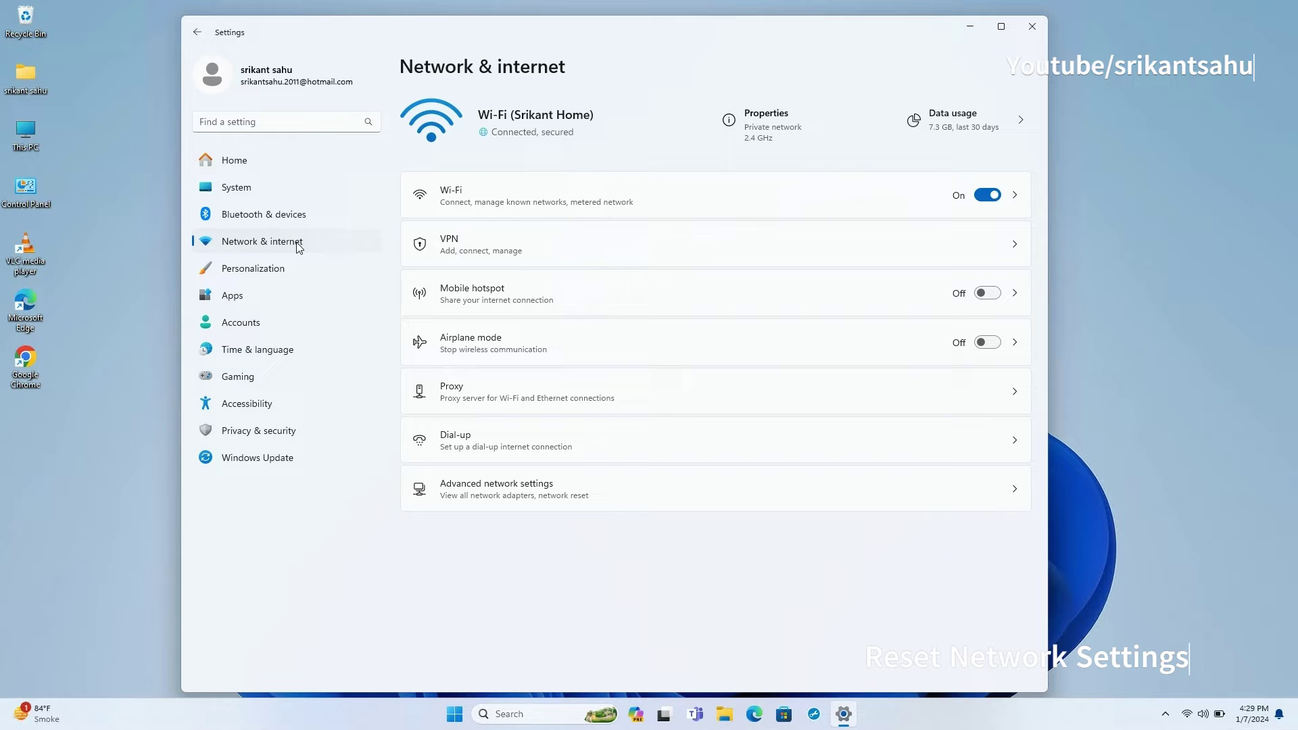
click(743, 498)
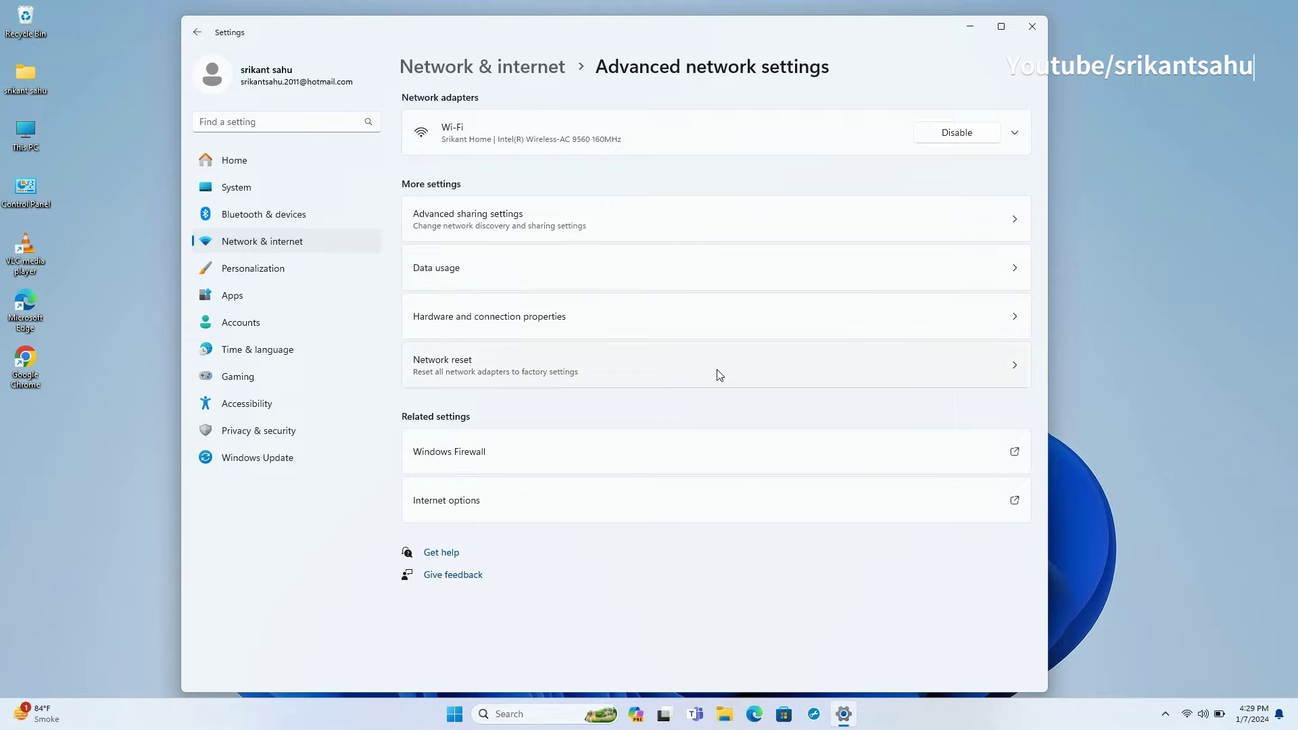
click(686, 374)
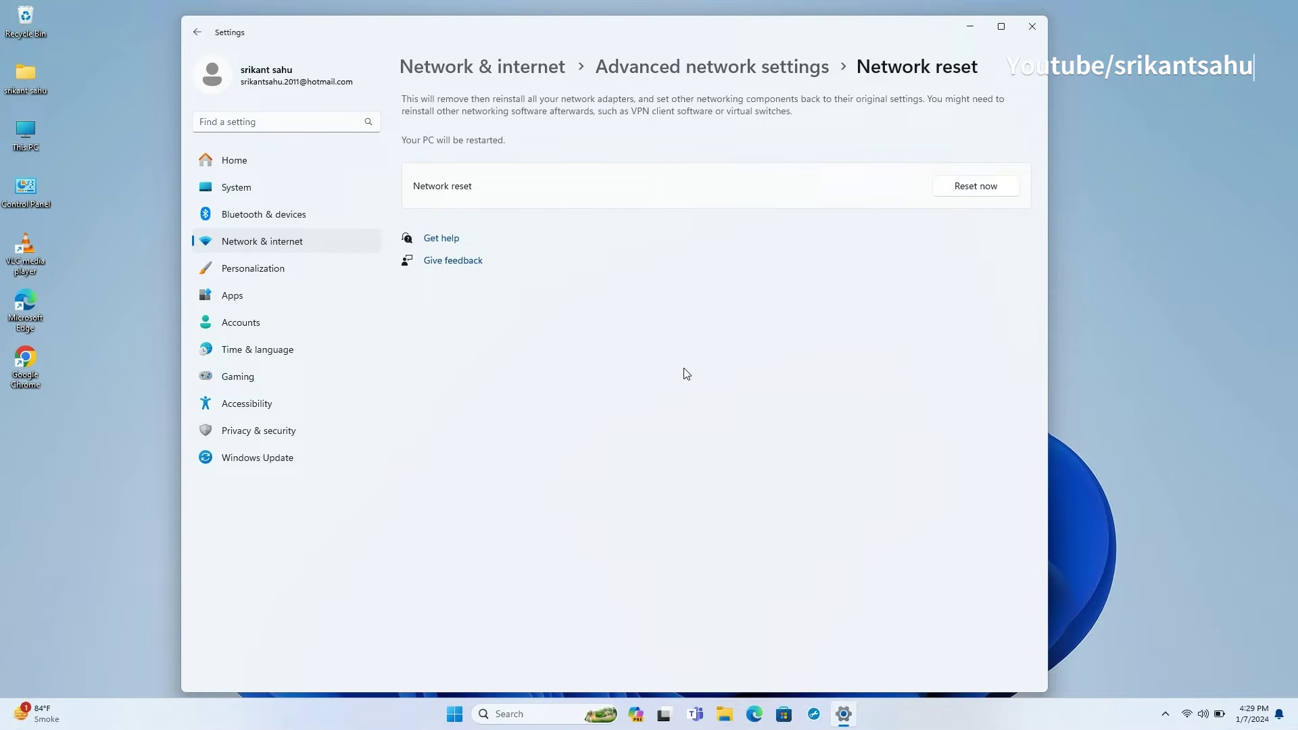
click(965, 190)
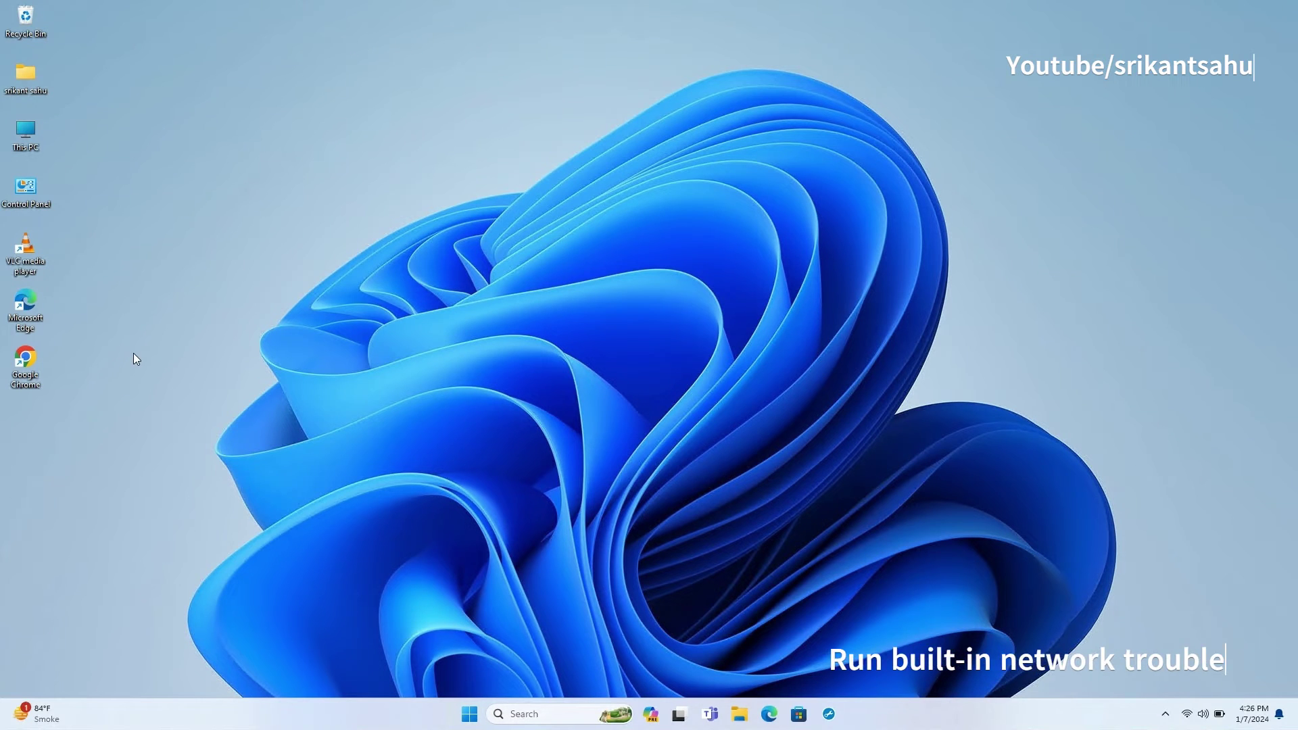
Go to Settings > System > Troubleshoot > Other troubleshooters
click(470, 719)
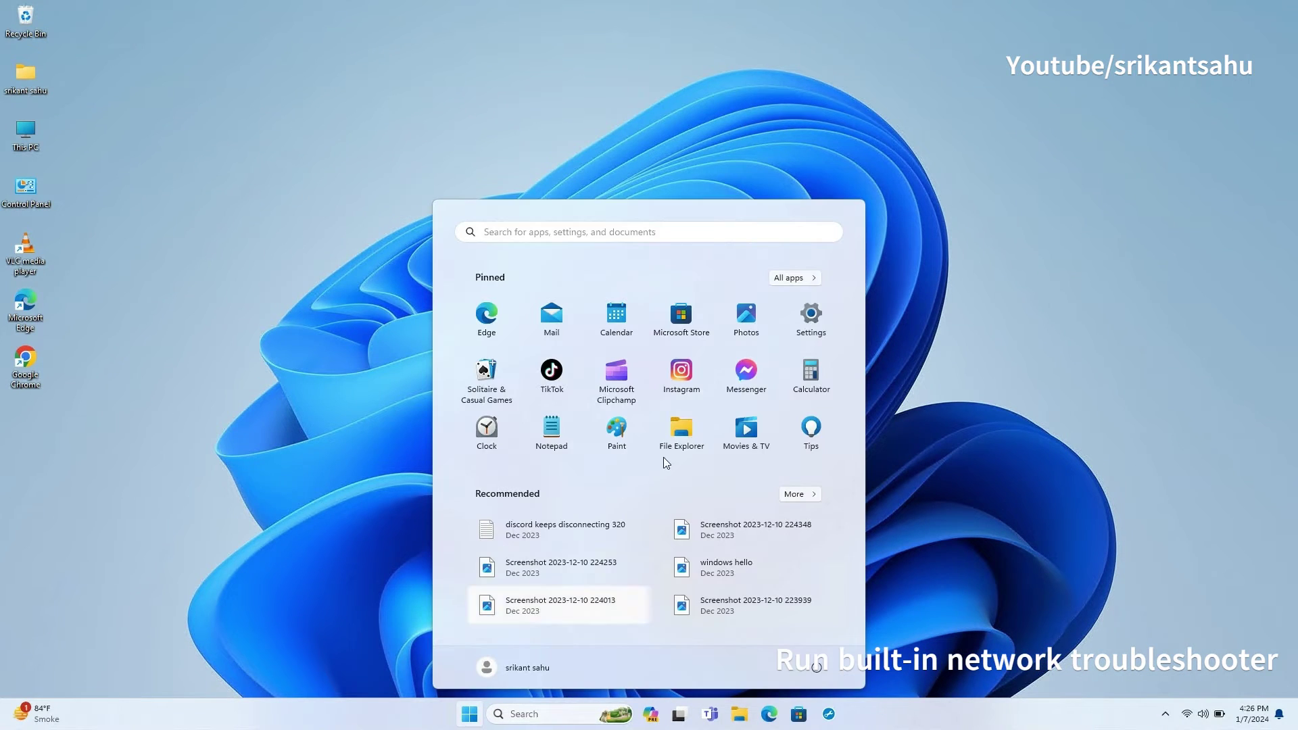
click(812, 322)
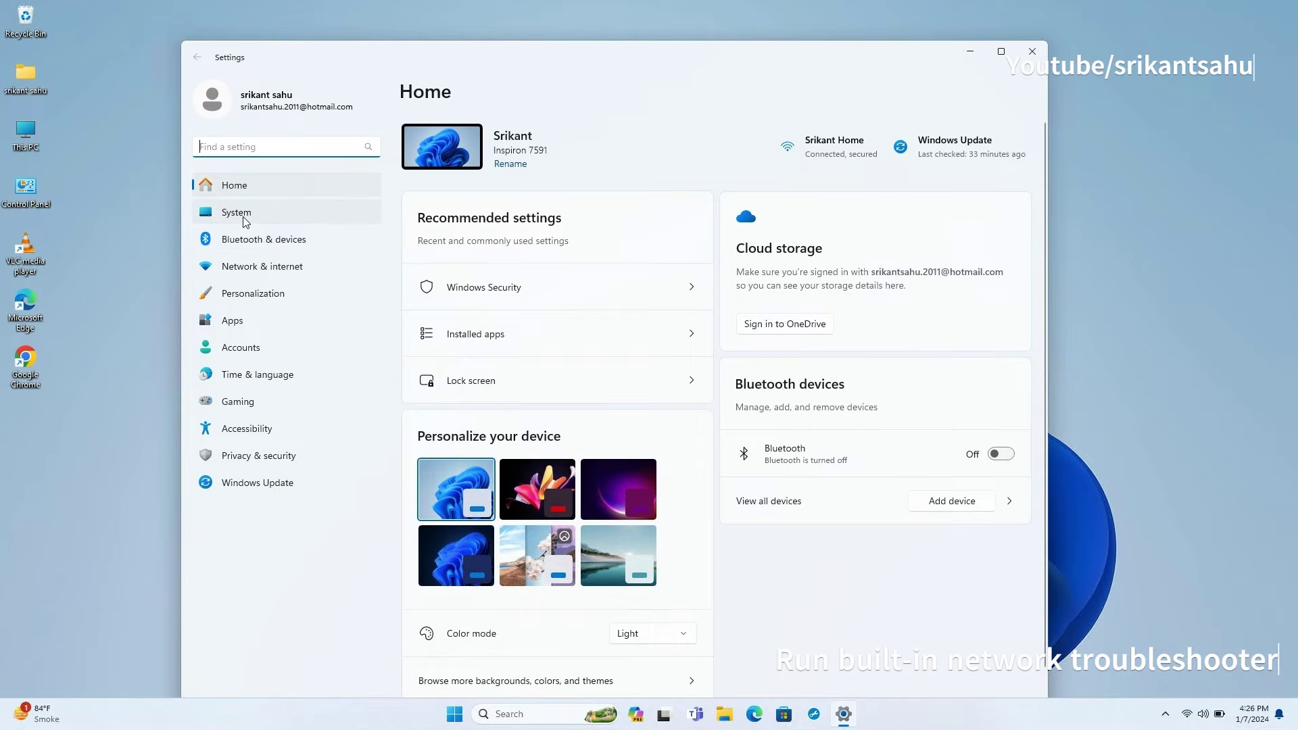
click(242, 221)
scroll(541, 454, down, 5)
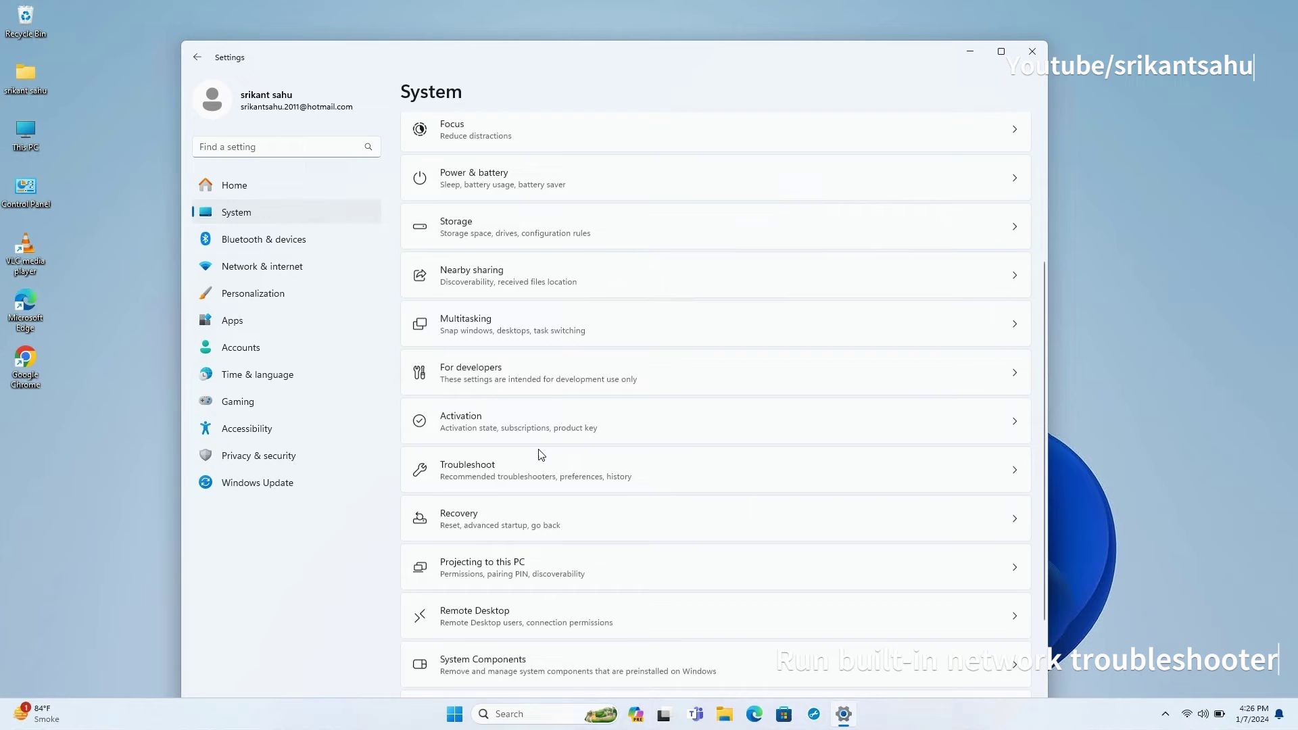
scroll(539, 455, down, 3)
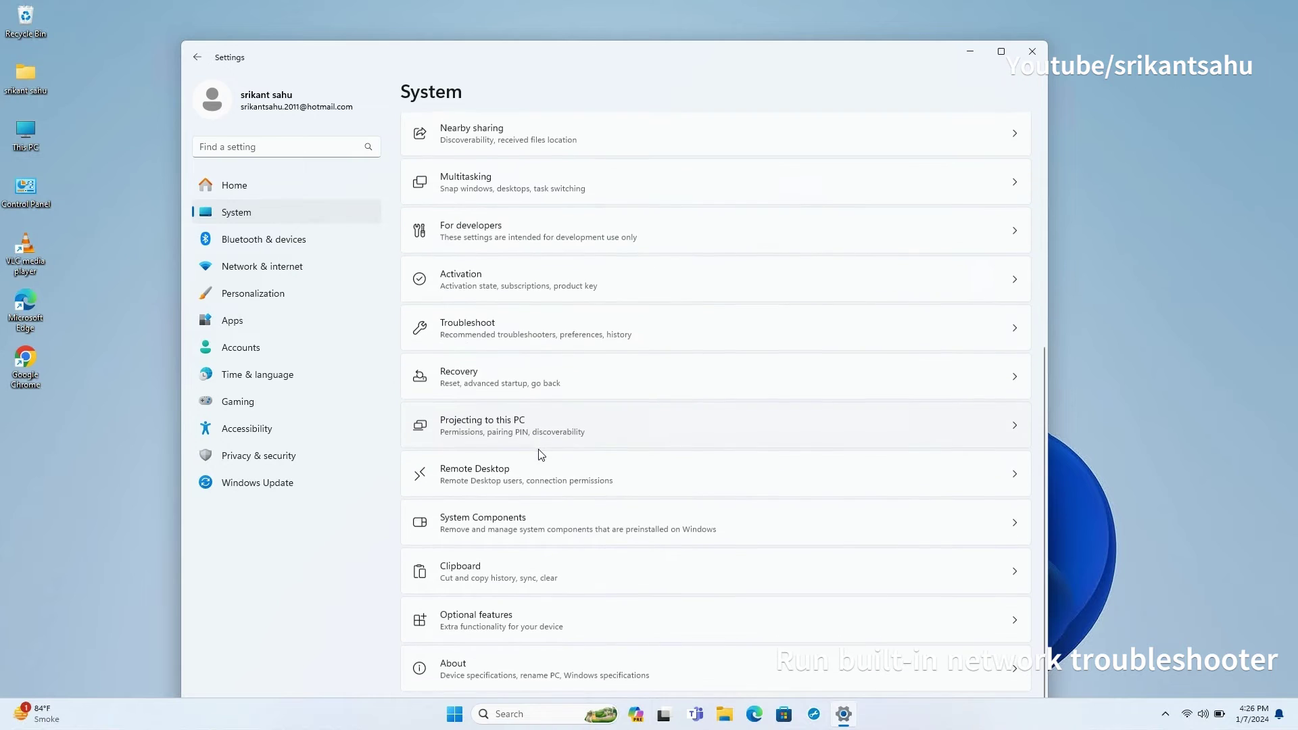
click(998, 329)
click(518, 316)
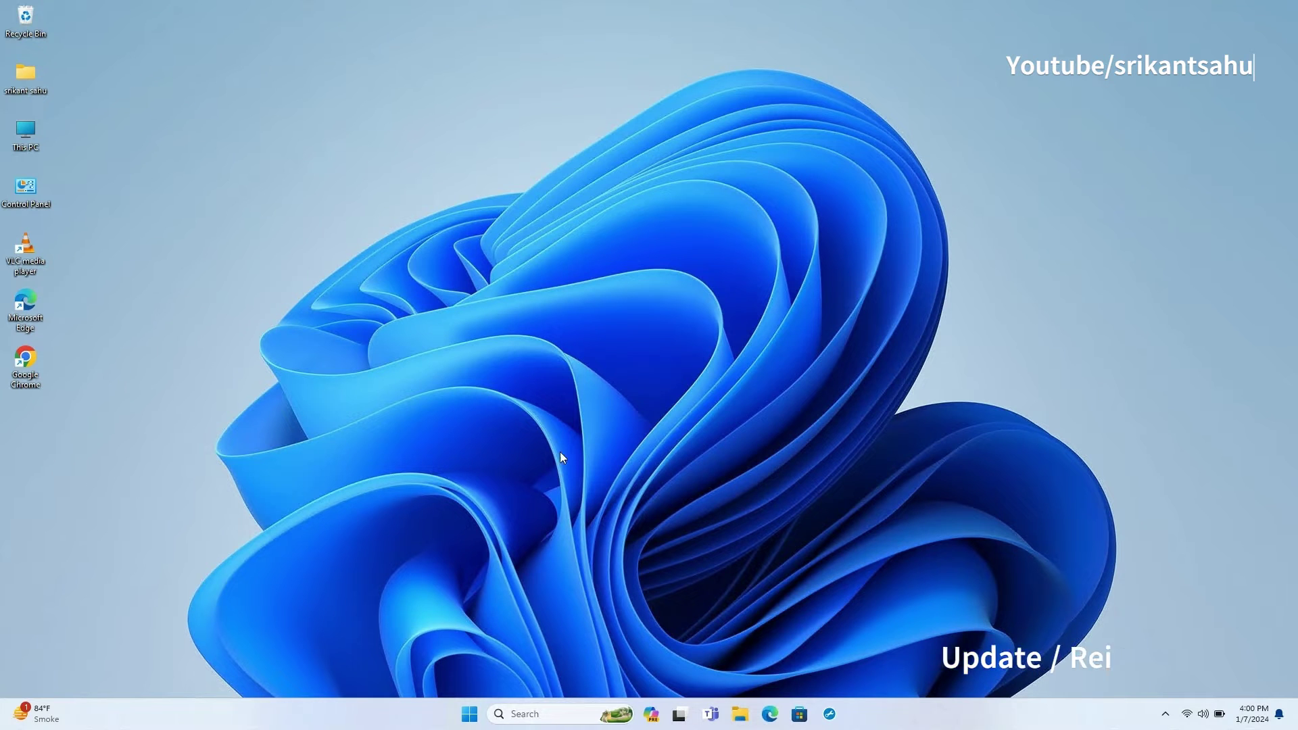
Open Device Manager and select the Intel(R) Wireless-AC 9560 160MHz adapter under Network adapters
right_click(470, 715)
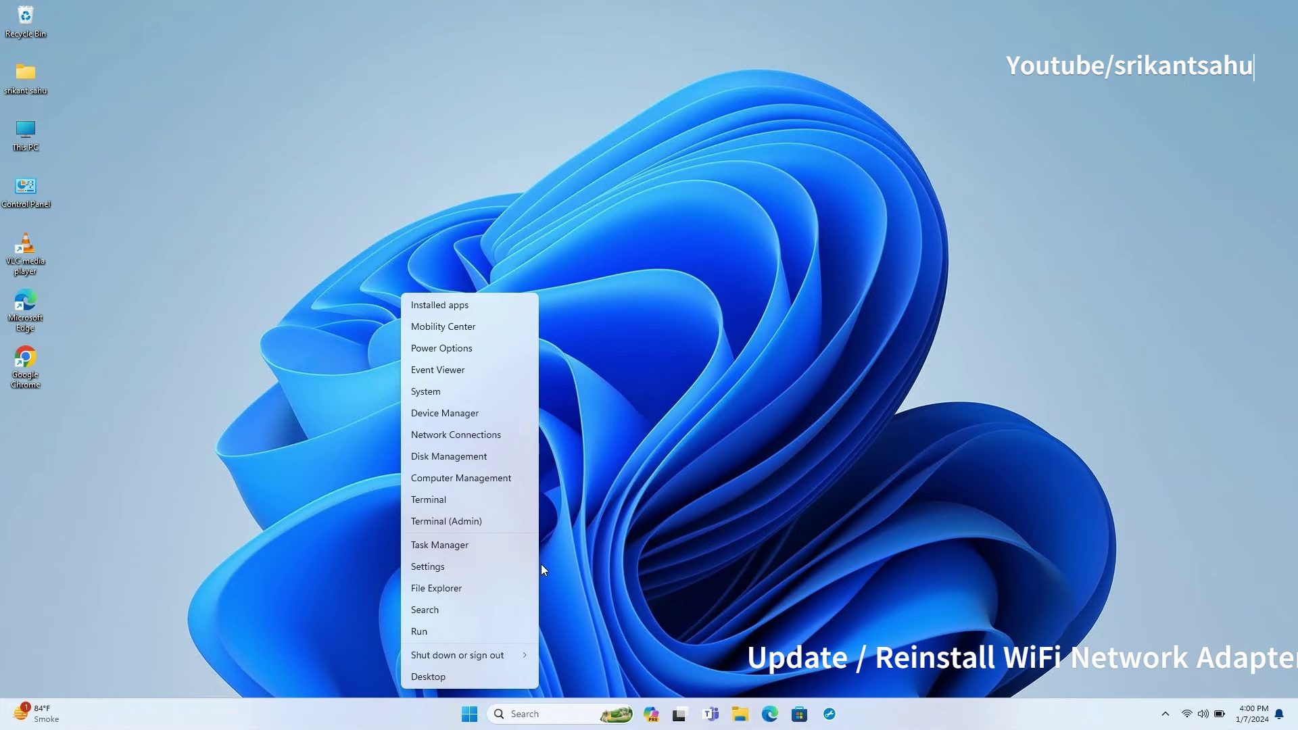
click(445, 412)
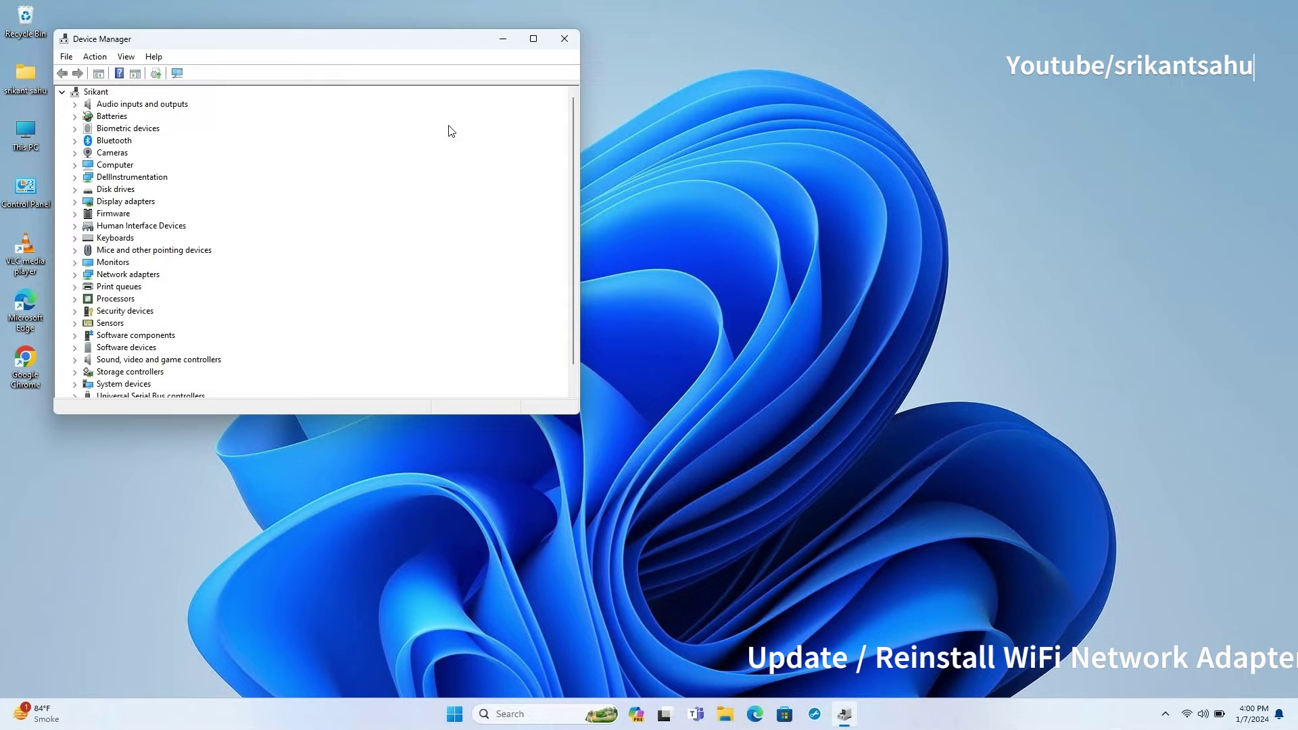
drag(234, 37, 642, 68)
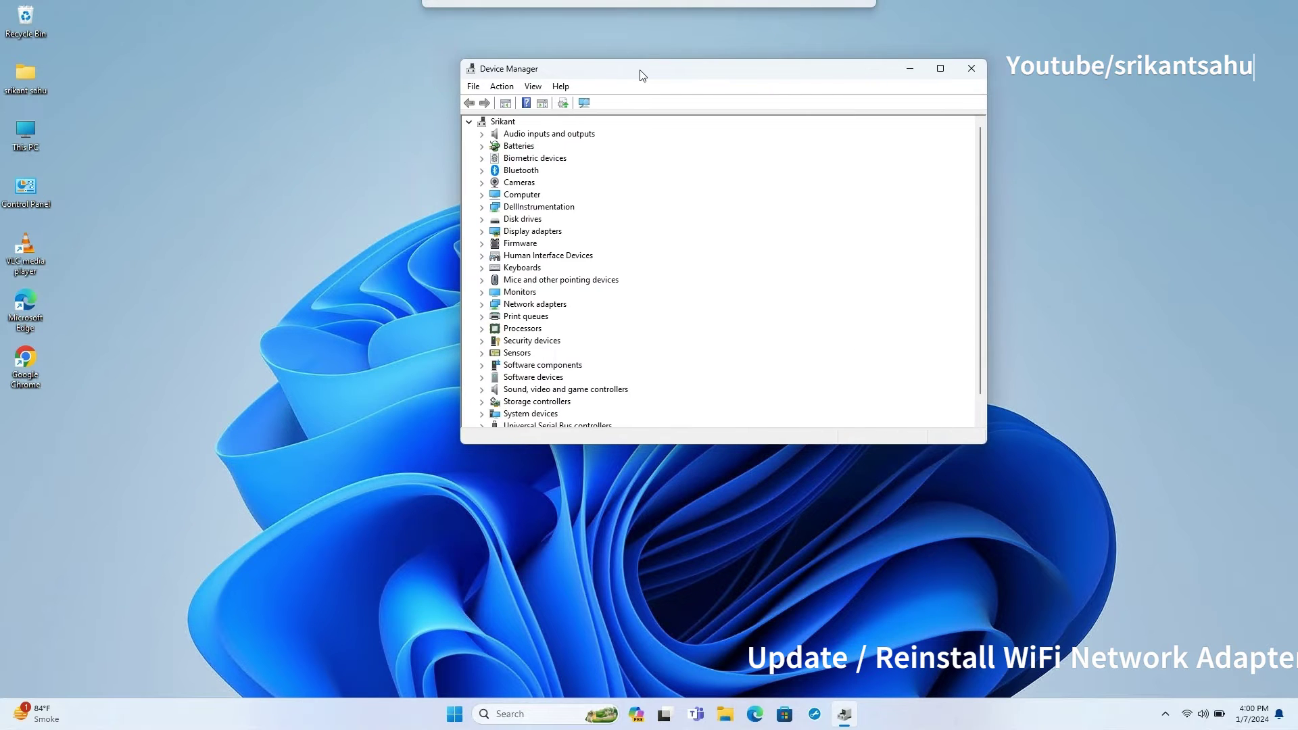
click(484, 305)
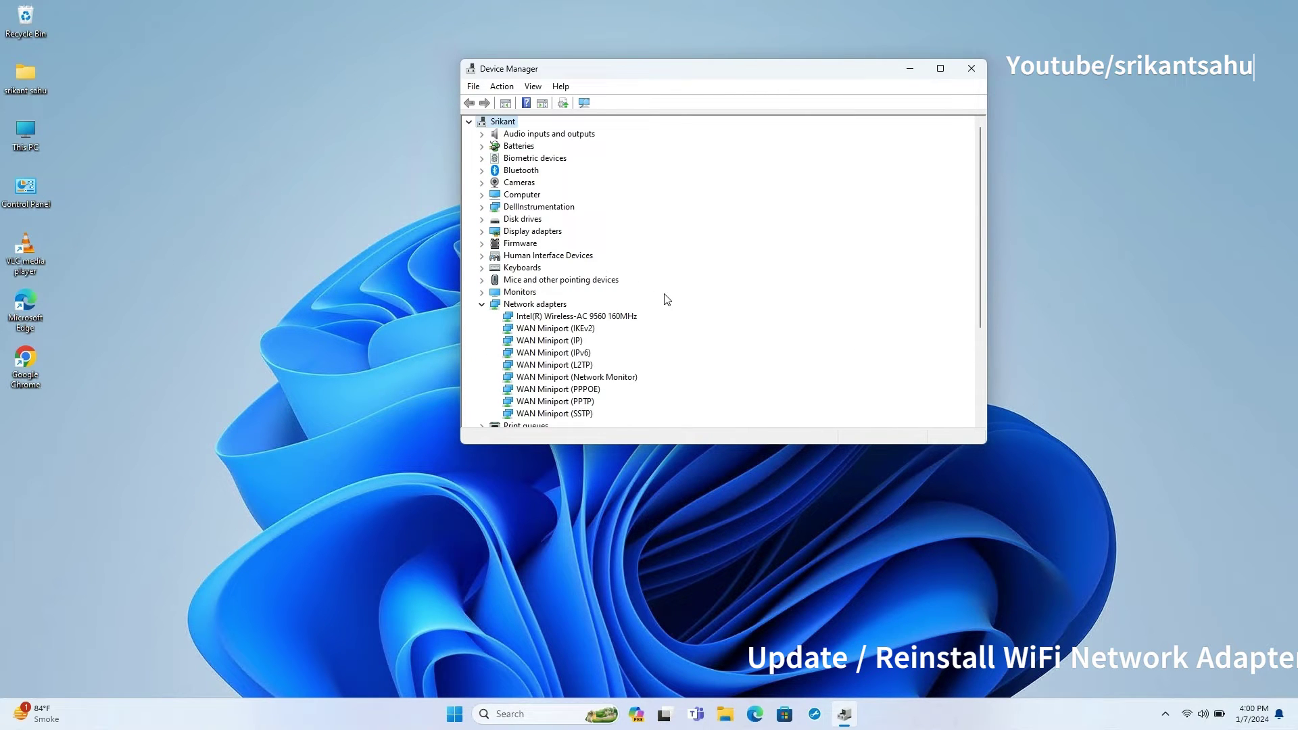
scroll(665, 299, down, 1)
click(585, 281)
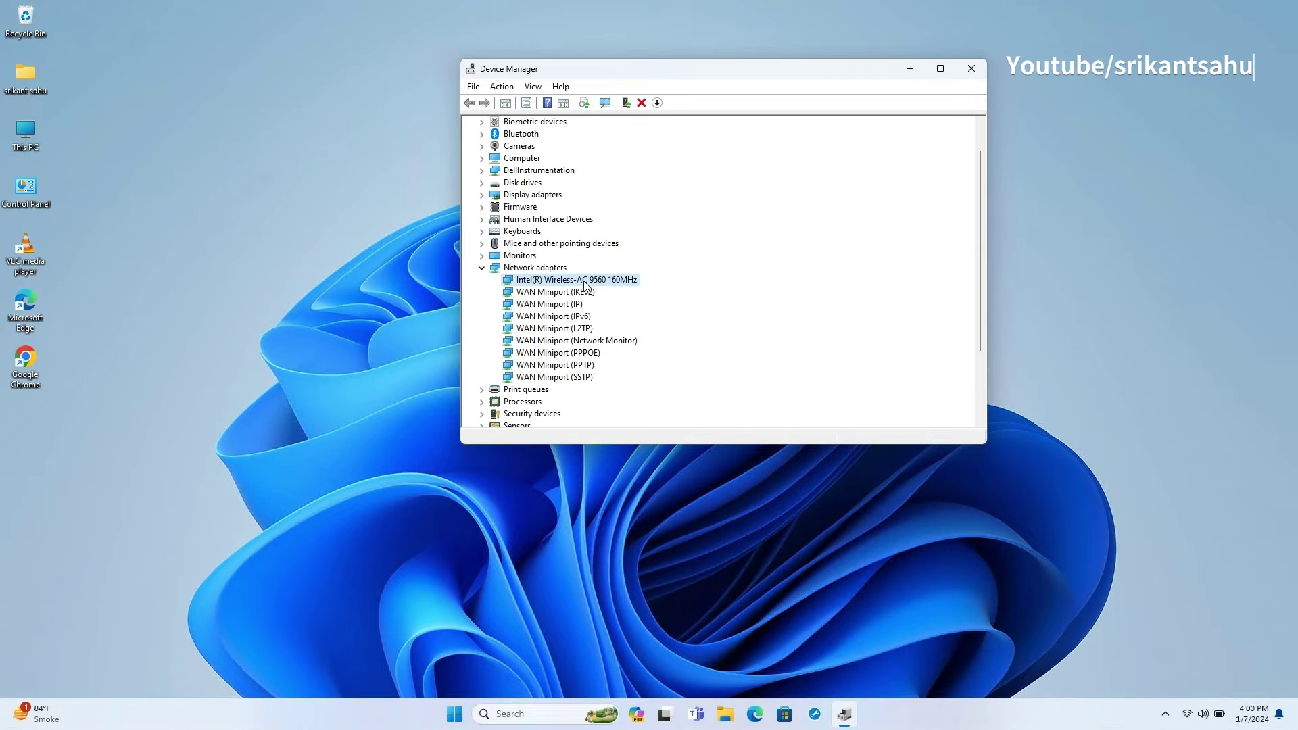
Update the Intel Wireless-AC 9560 driver using Search automatically for drivers
right_click(585, 282)
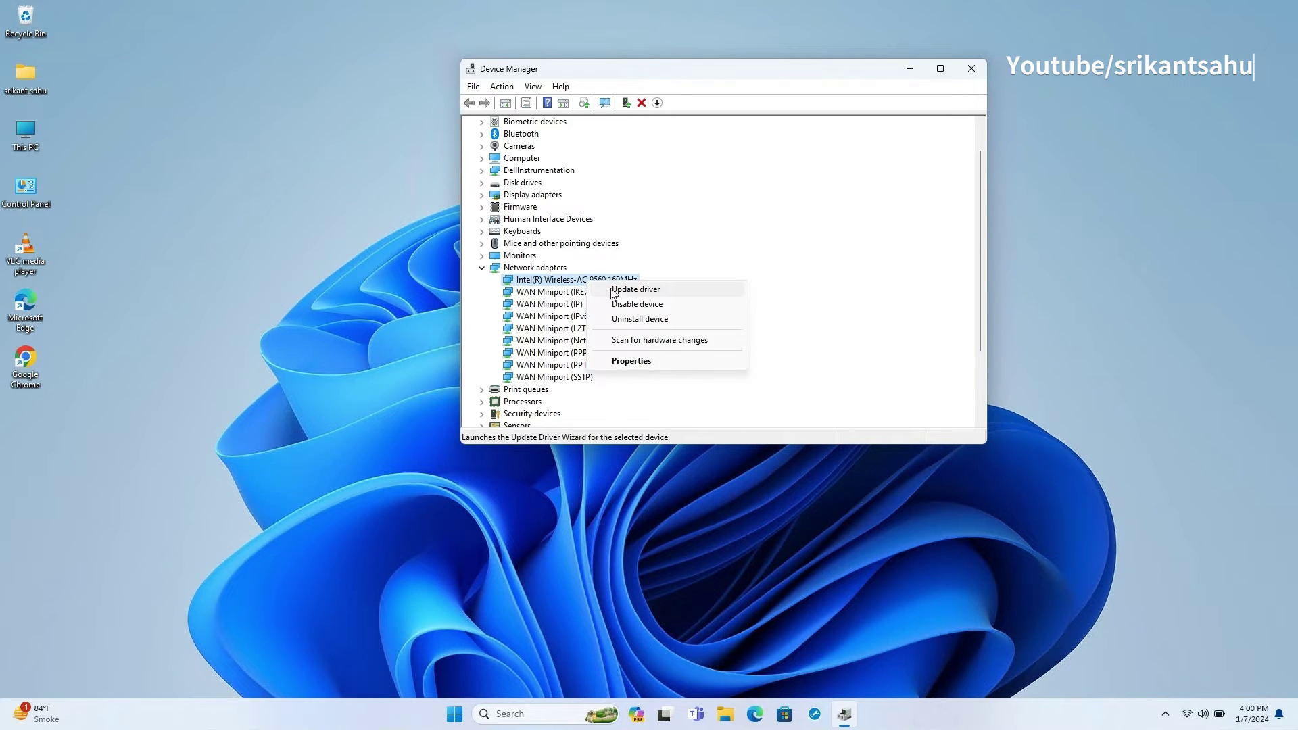
click(611, 292)
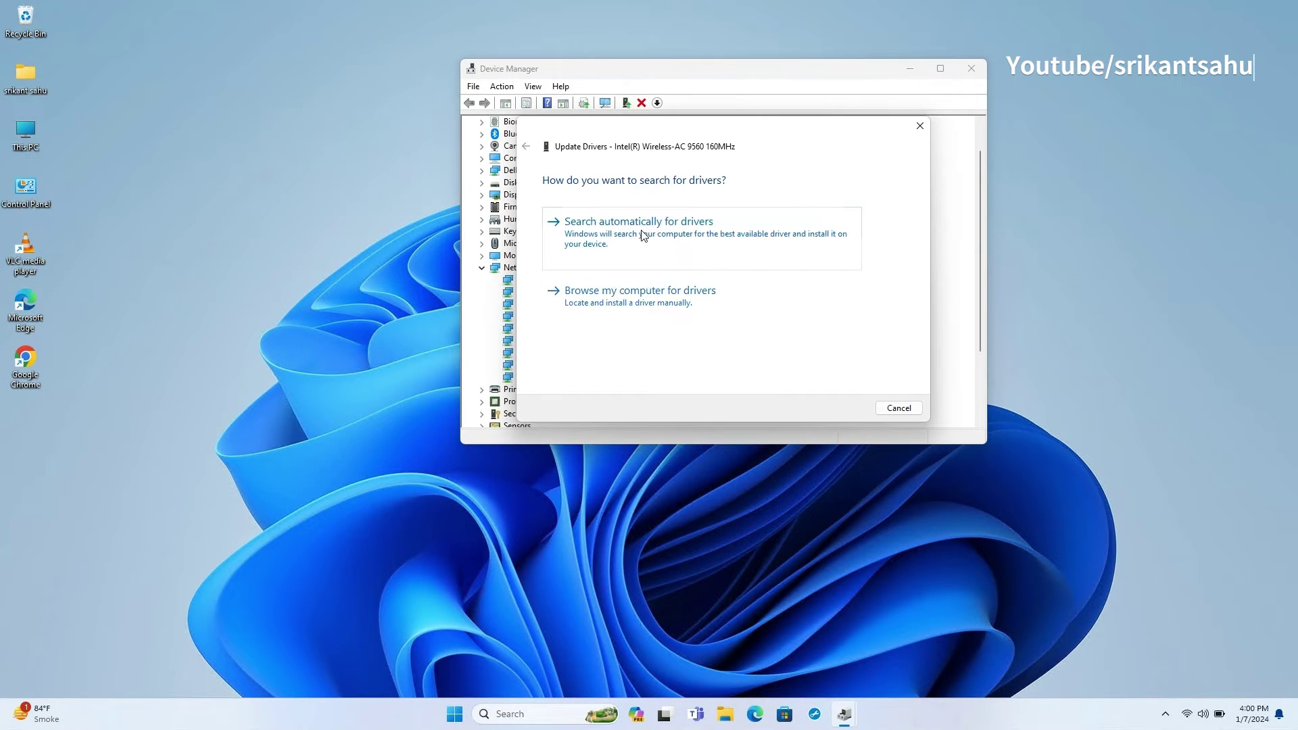
click(639, 236)
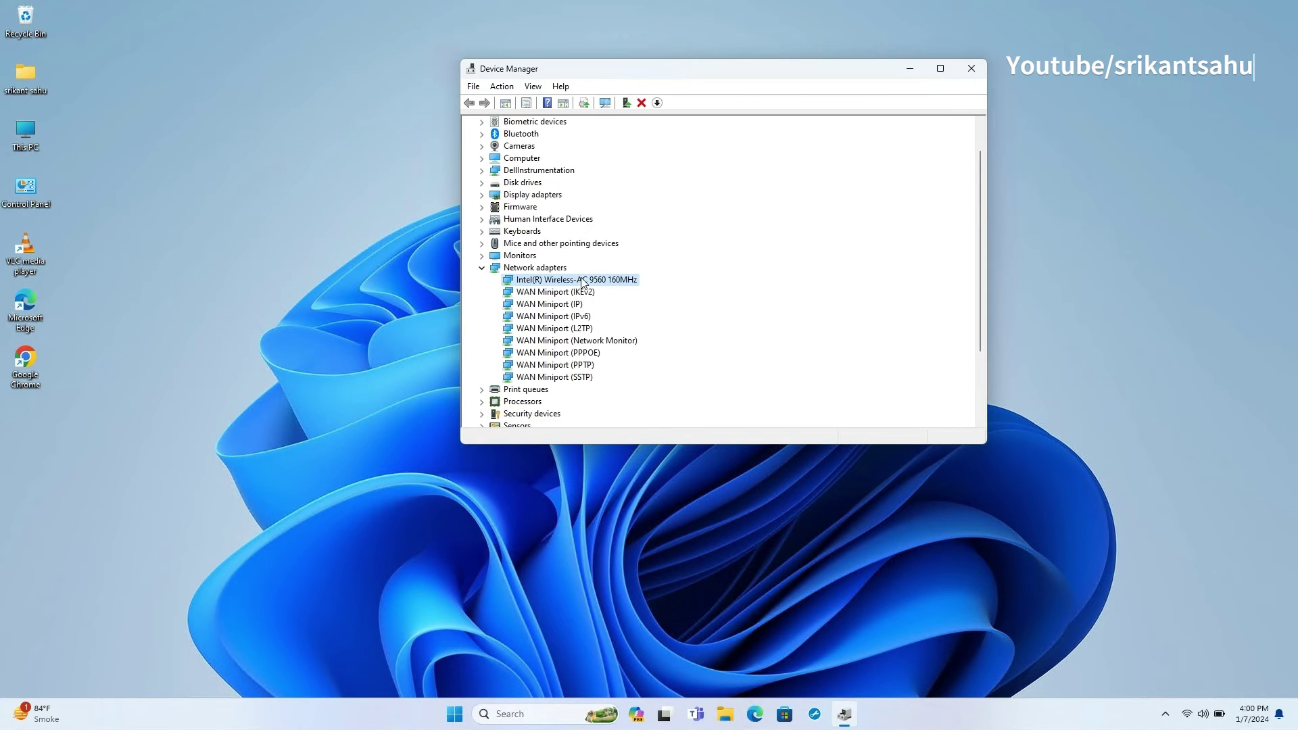
right_click(583, 281)
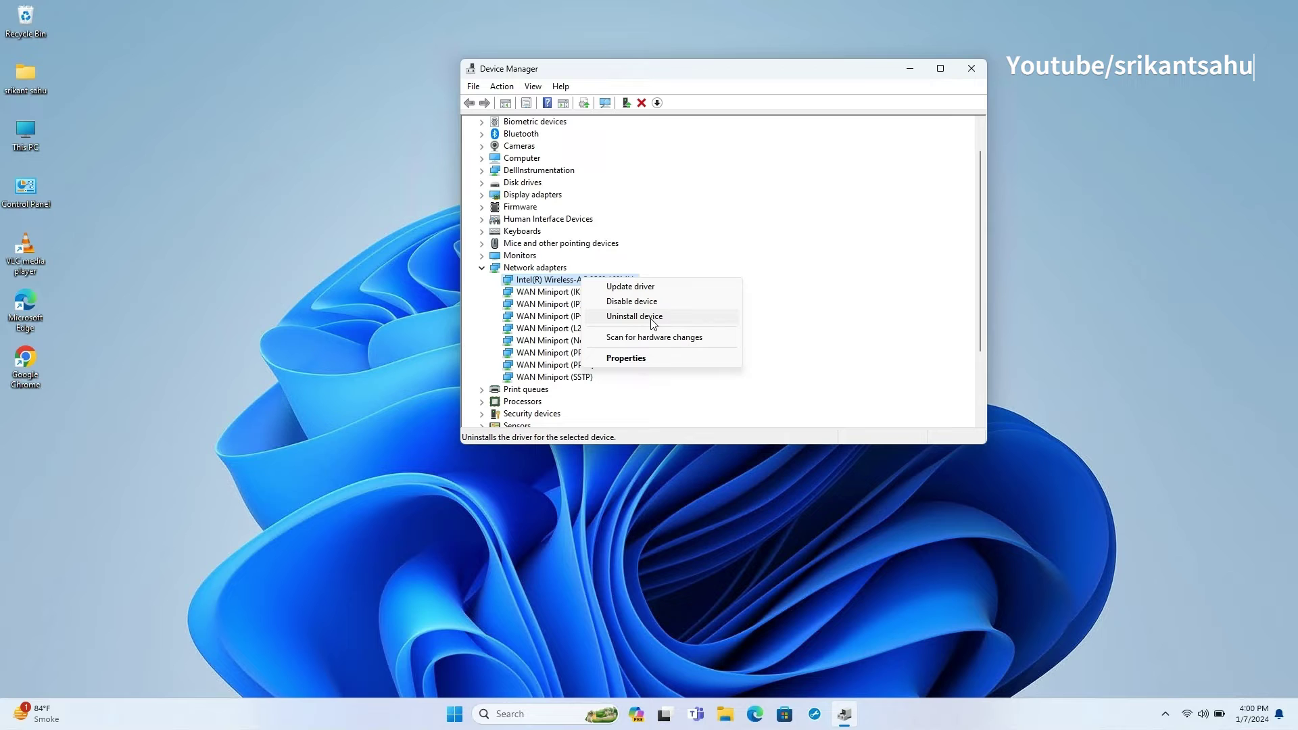
key(Escape)
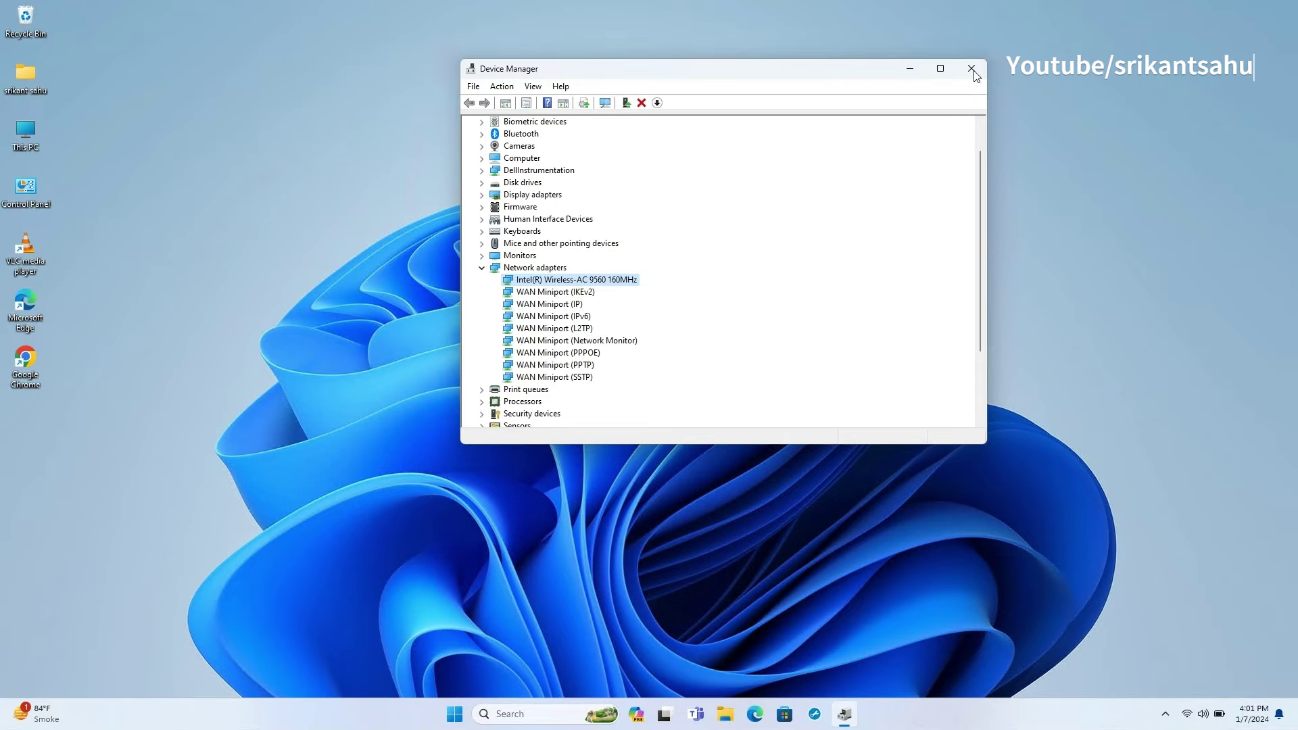
Close Device Manager, search Chrome for 'dell wifi driver for windows 11', and open Inspiron 7591 support
click(971, 67)
click(516, 717)
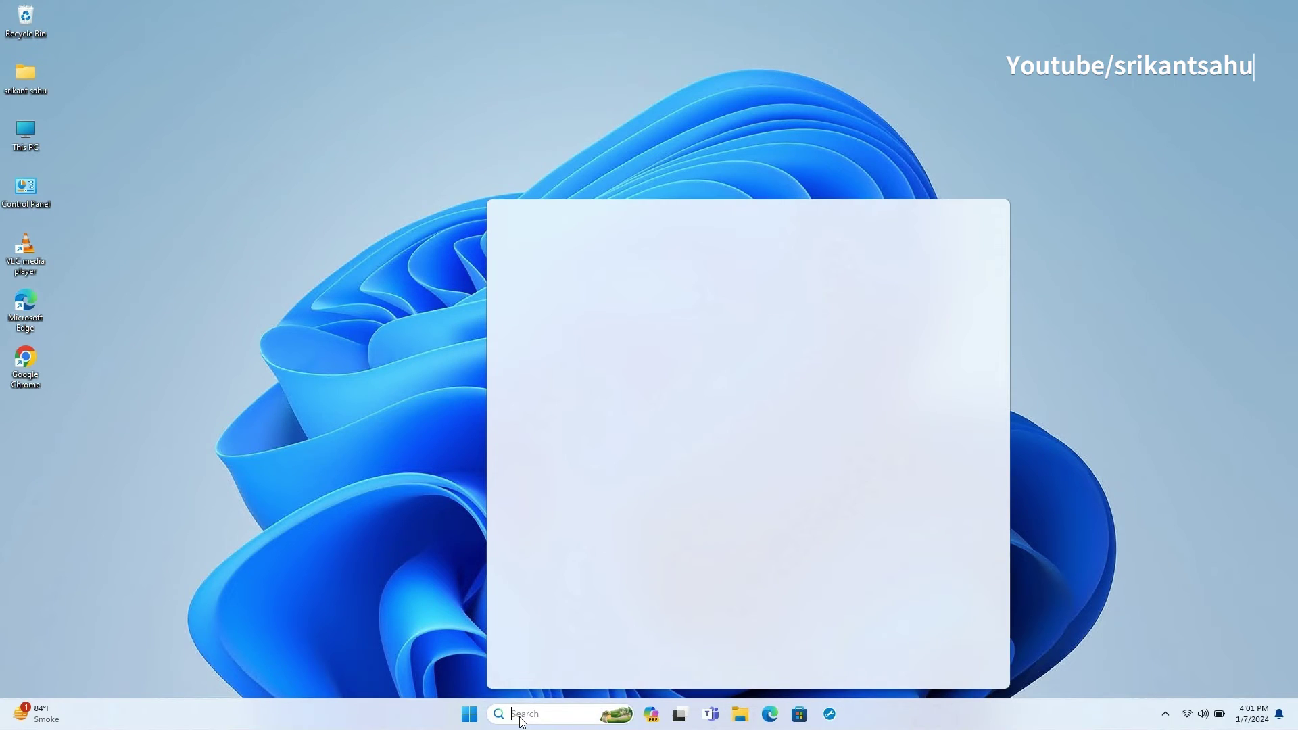
text(chrome)
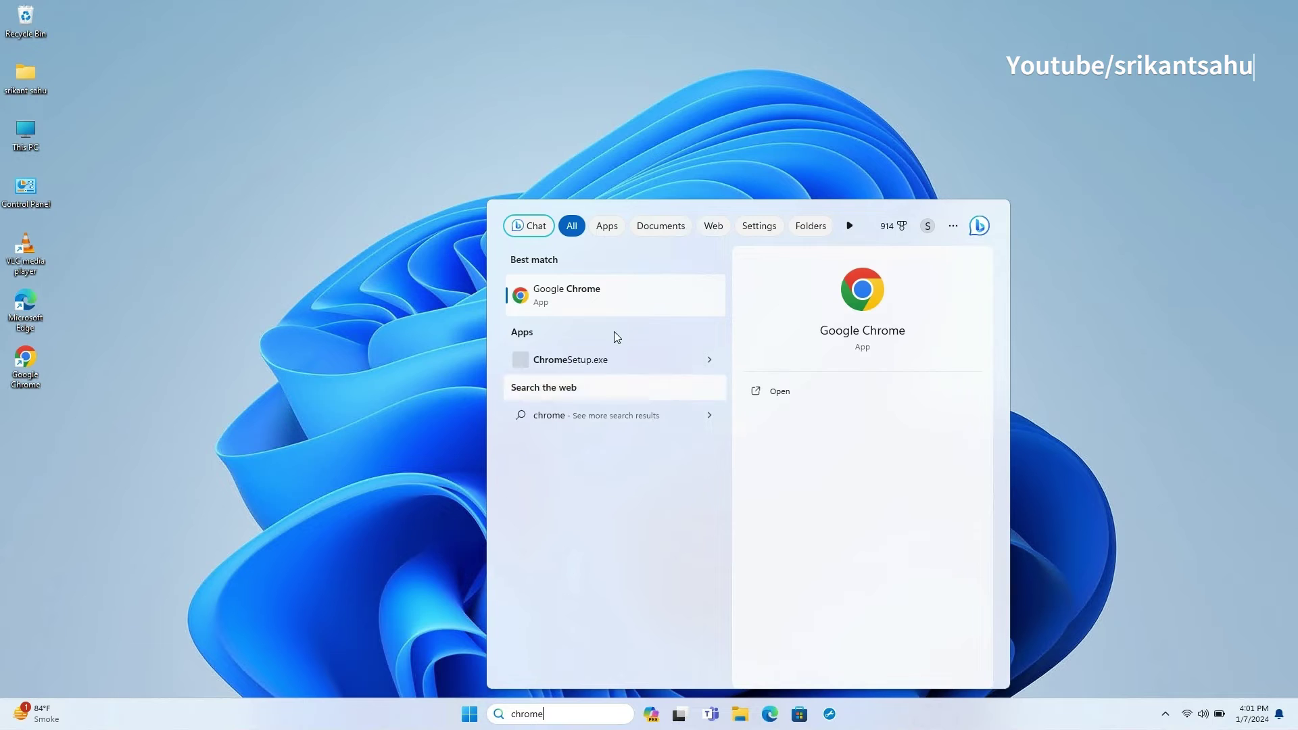
click(614, 294)
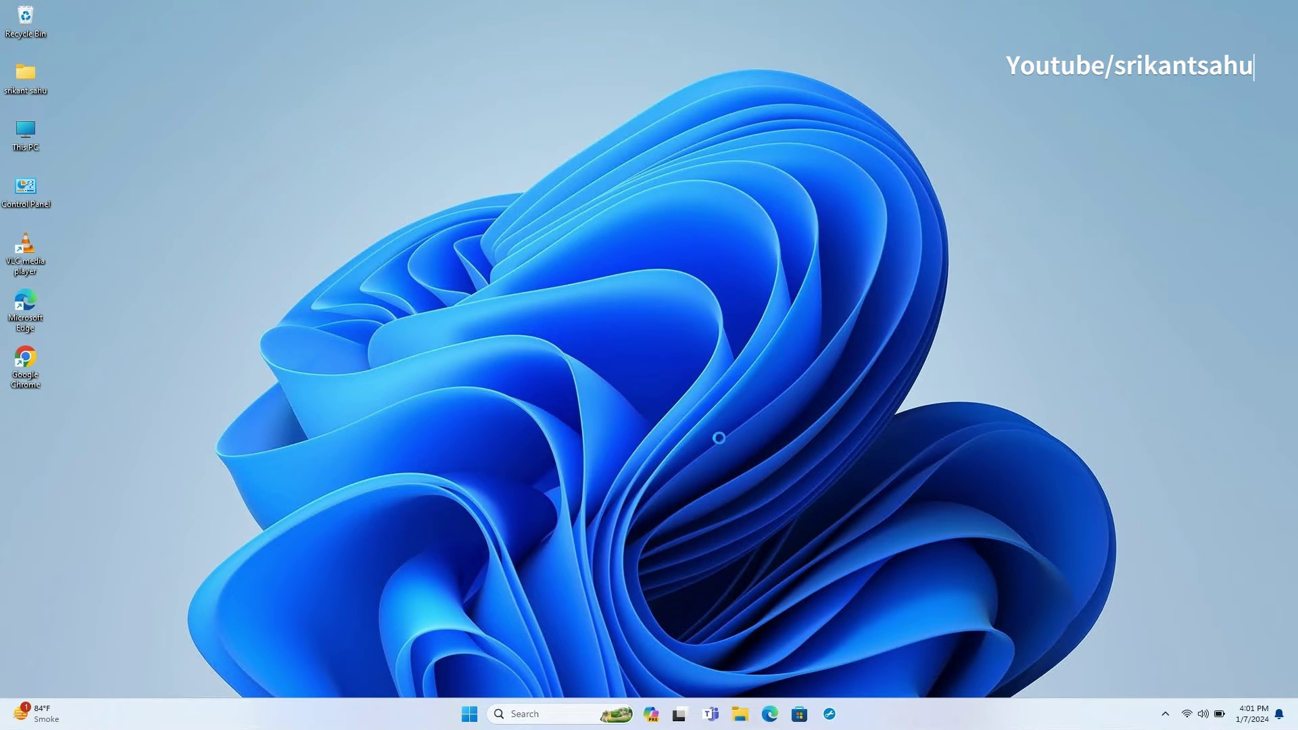
drag(813, 147, 678, 148)
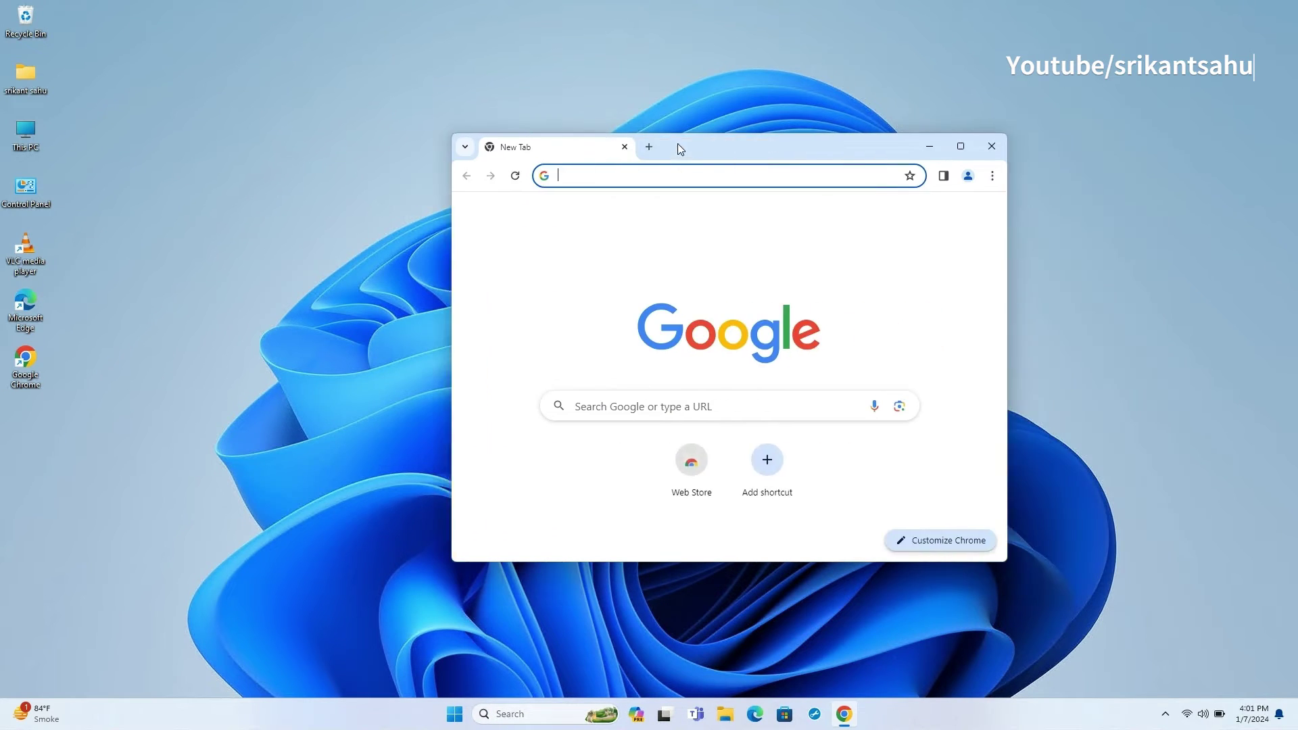
text(dell wifi)
key(Down)
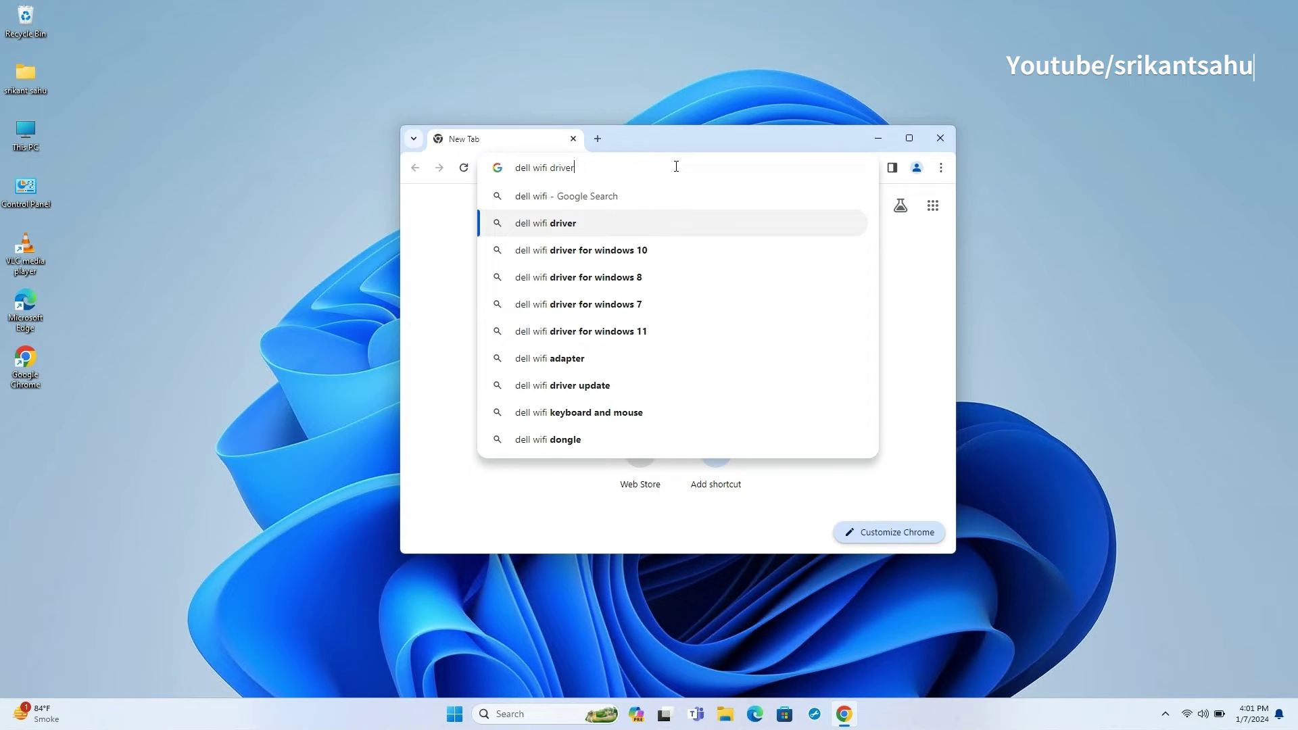
click(599, 332)
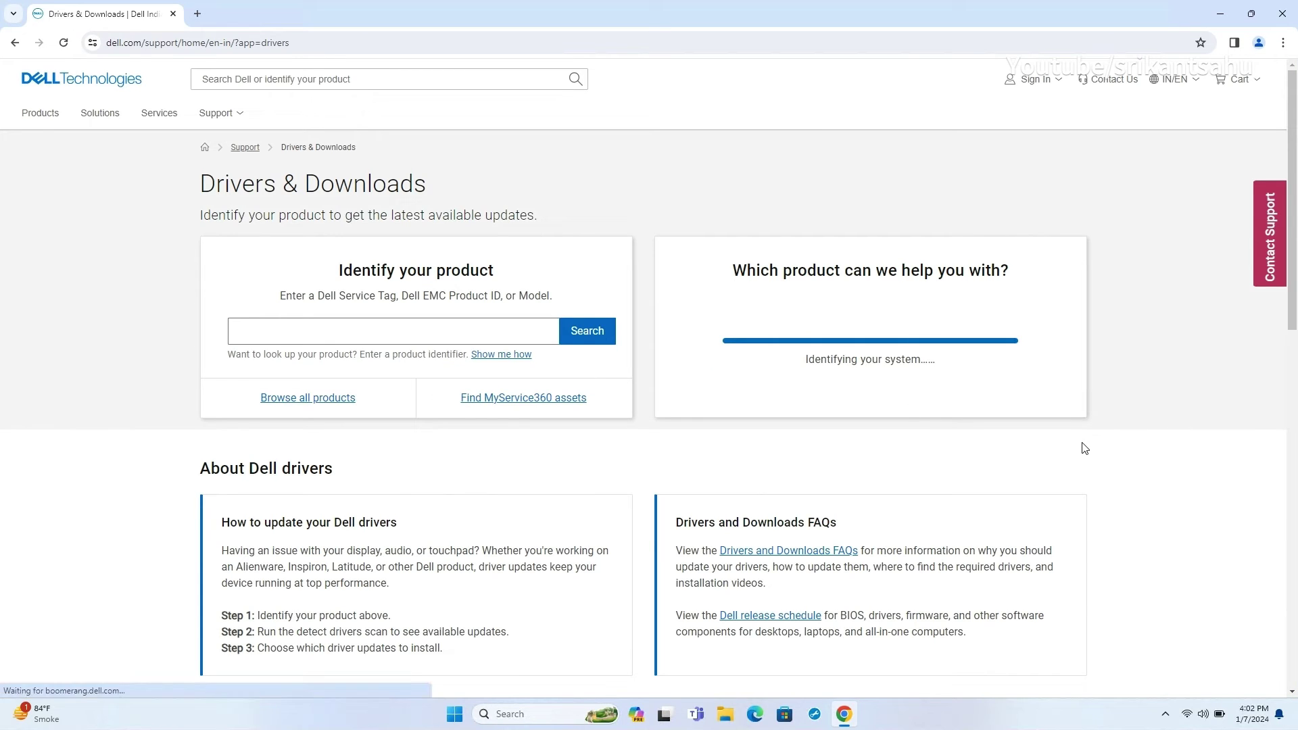
click(887, 334)
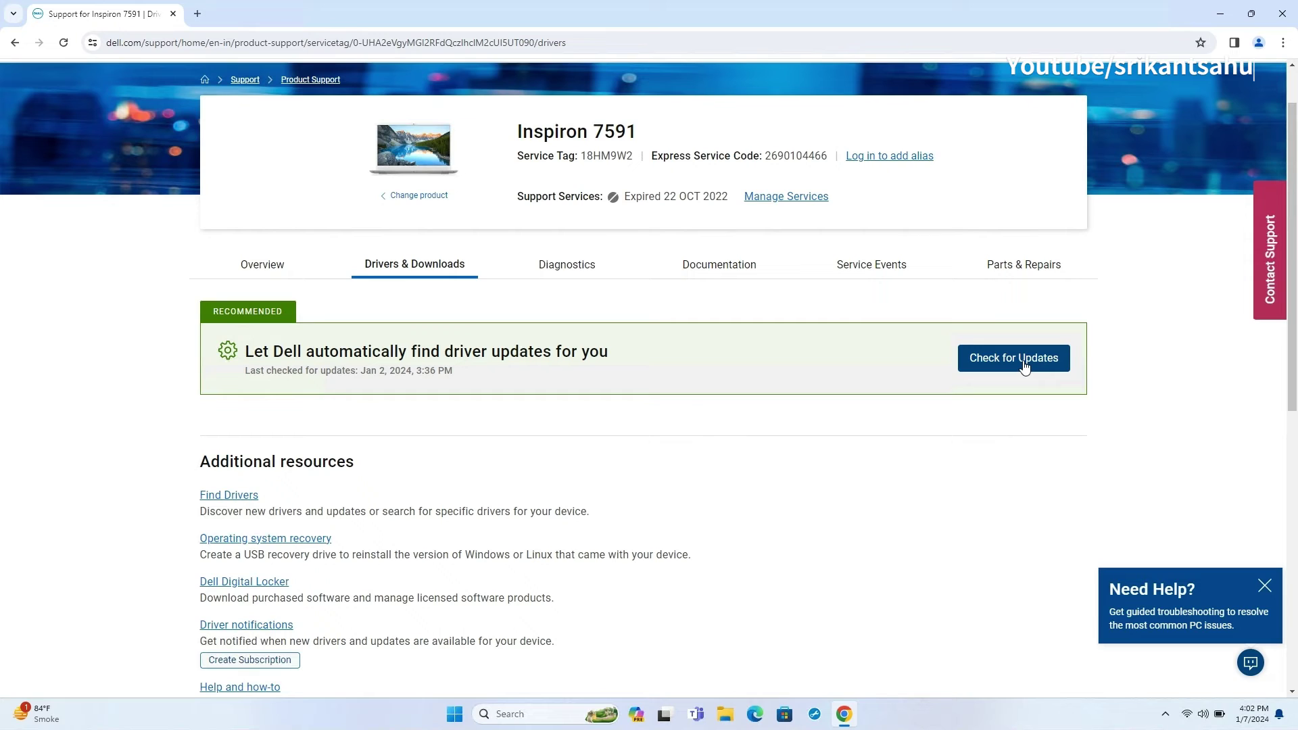
Filter Inspiron 7591 drivers to Network, Ethernet & Wireless and download the Killer AX1690 / Intel driver
click(1024, 363)
click(1264, 585)
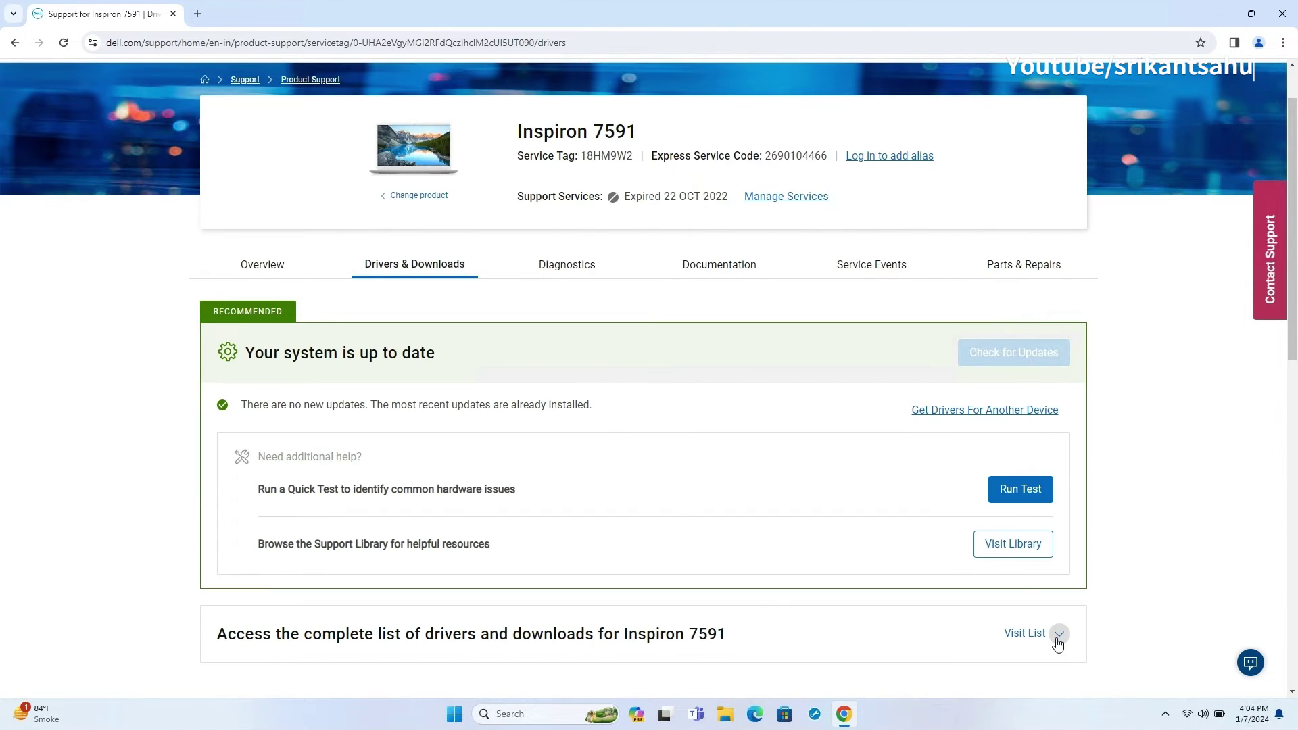
click(1060, 639)
scroll(892, 507, down, 3)
scroll(892, 507, down, 1)
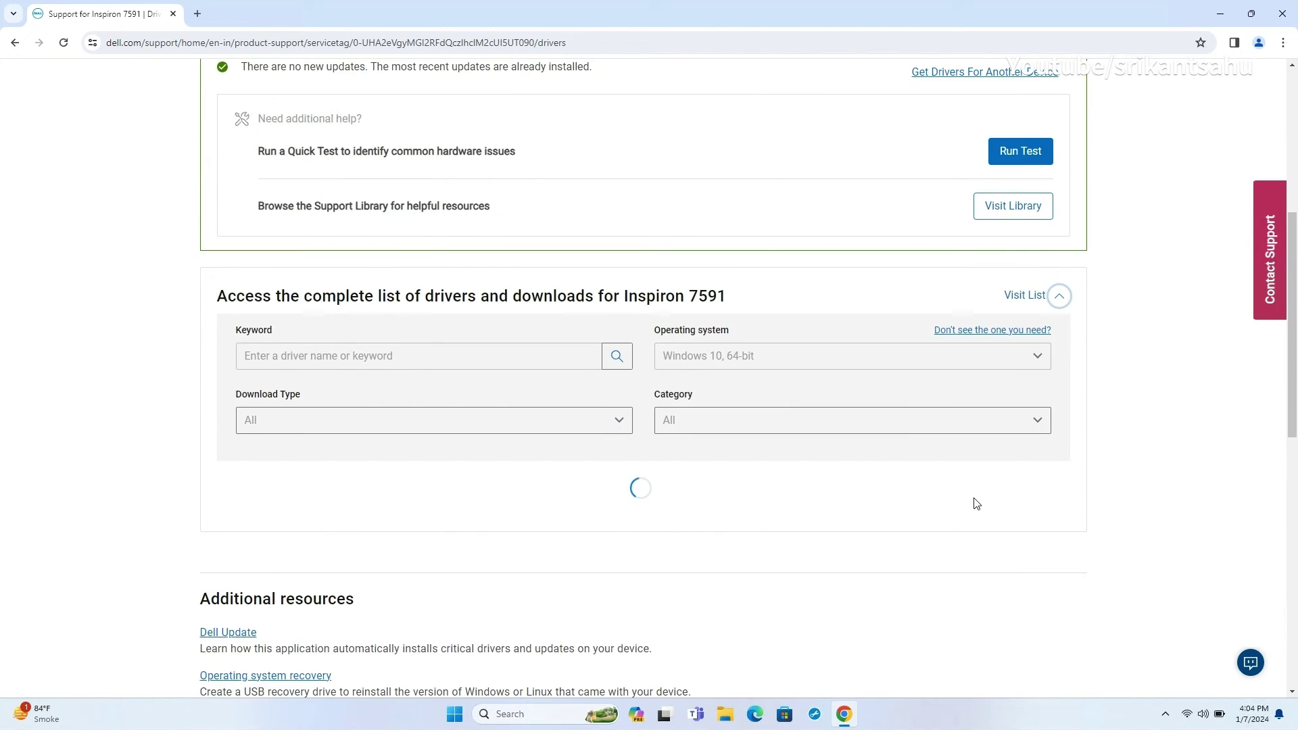
scroll(879, 497, down, 3)
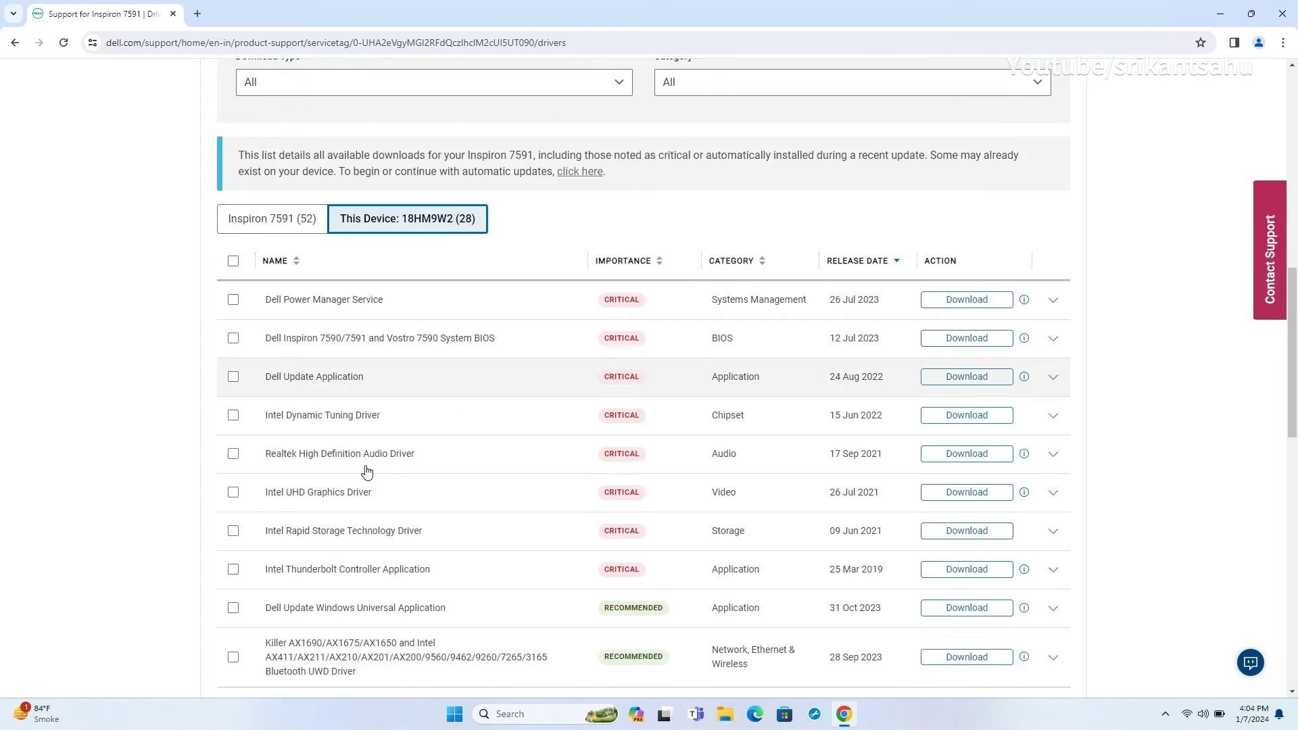
scroll(366, 466, down, 5)
scroll(365, 467, up, 6)
click(1041, 217)
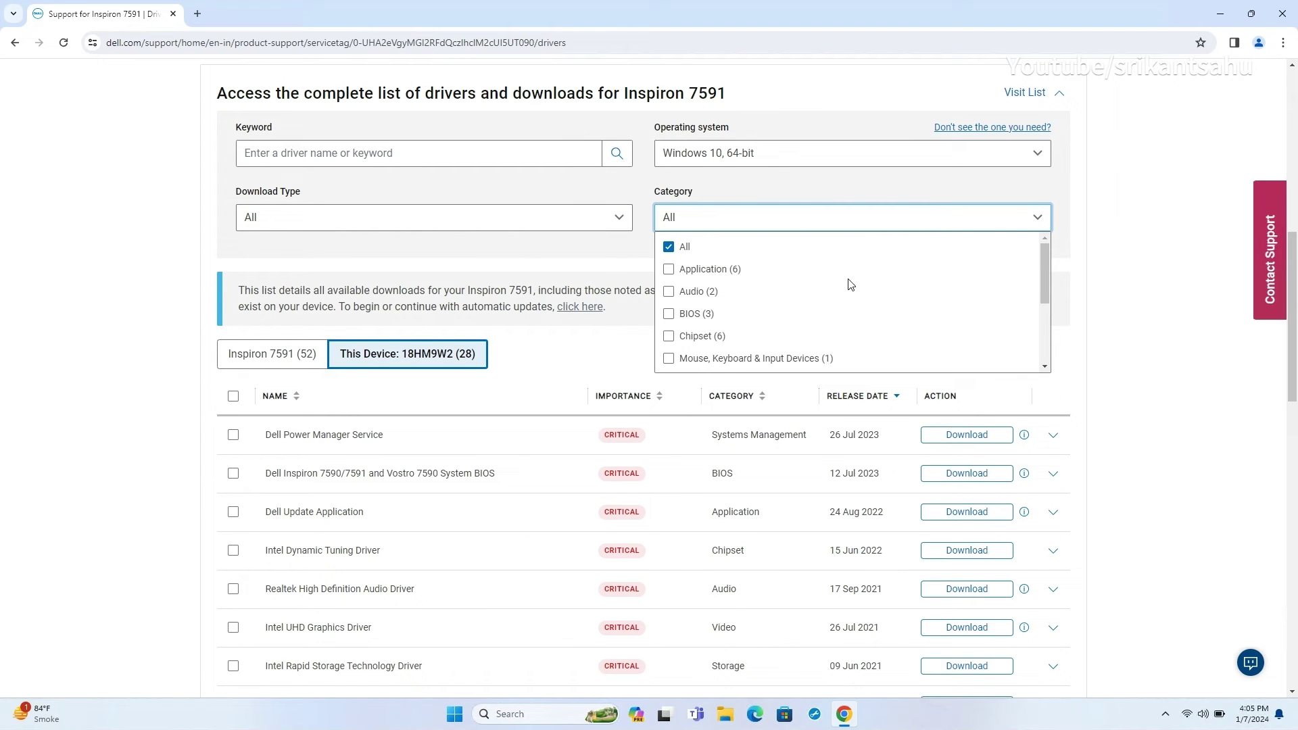
scroll(847, 305, down, 2)
scroll(847, 305, down, 1)
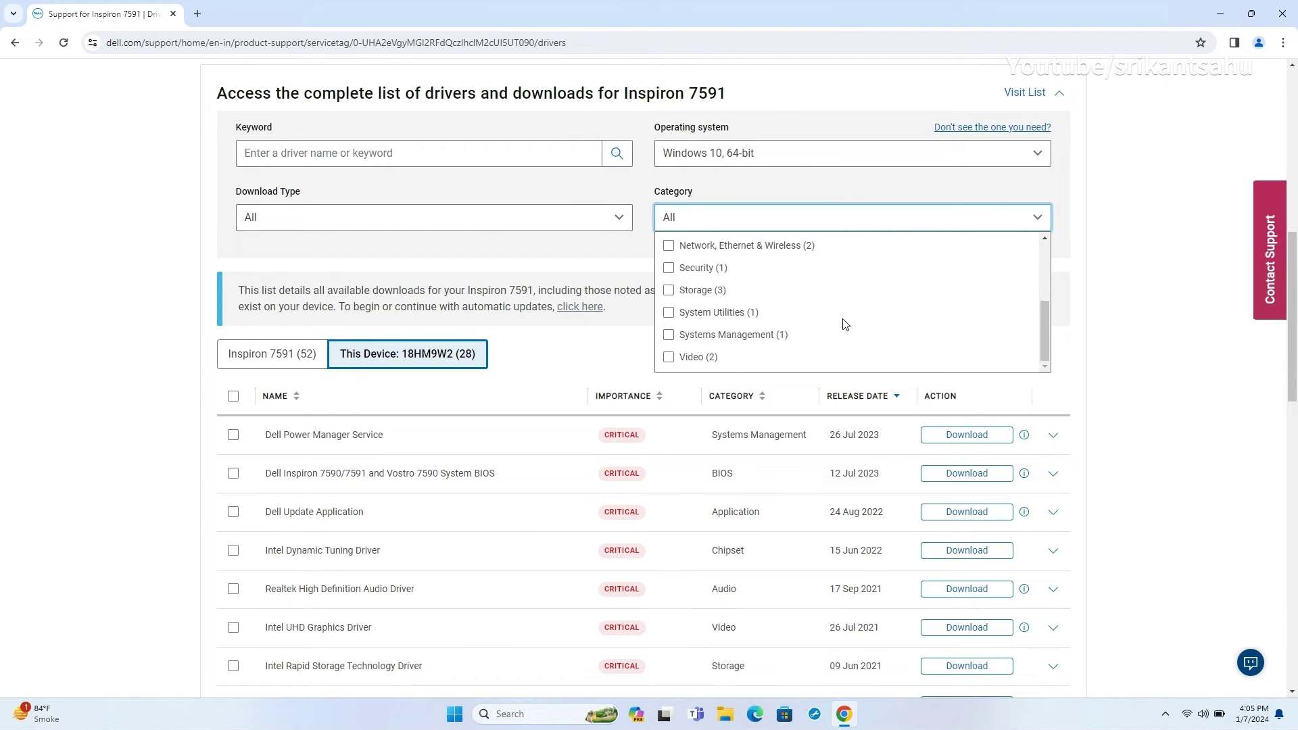
click(669, 247)
click(579, 305)
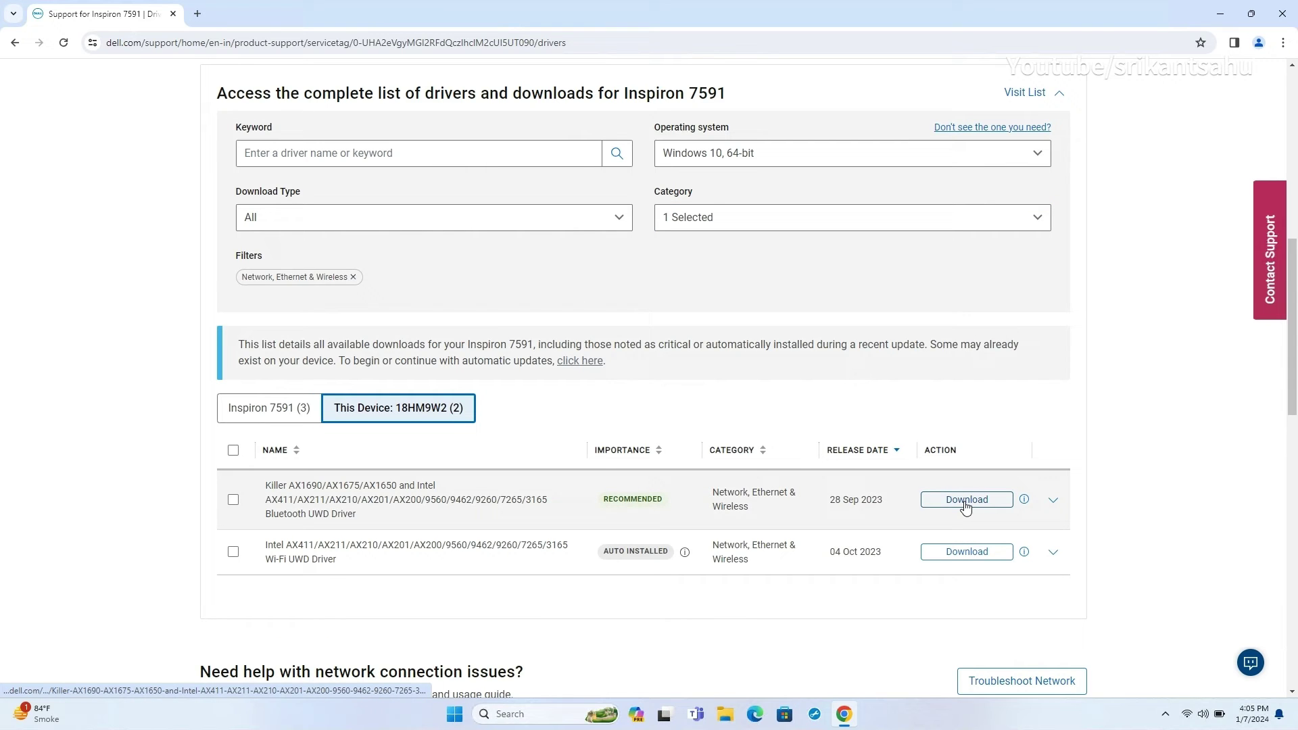
click(965, 499)
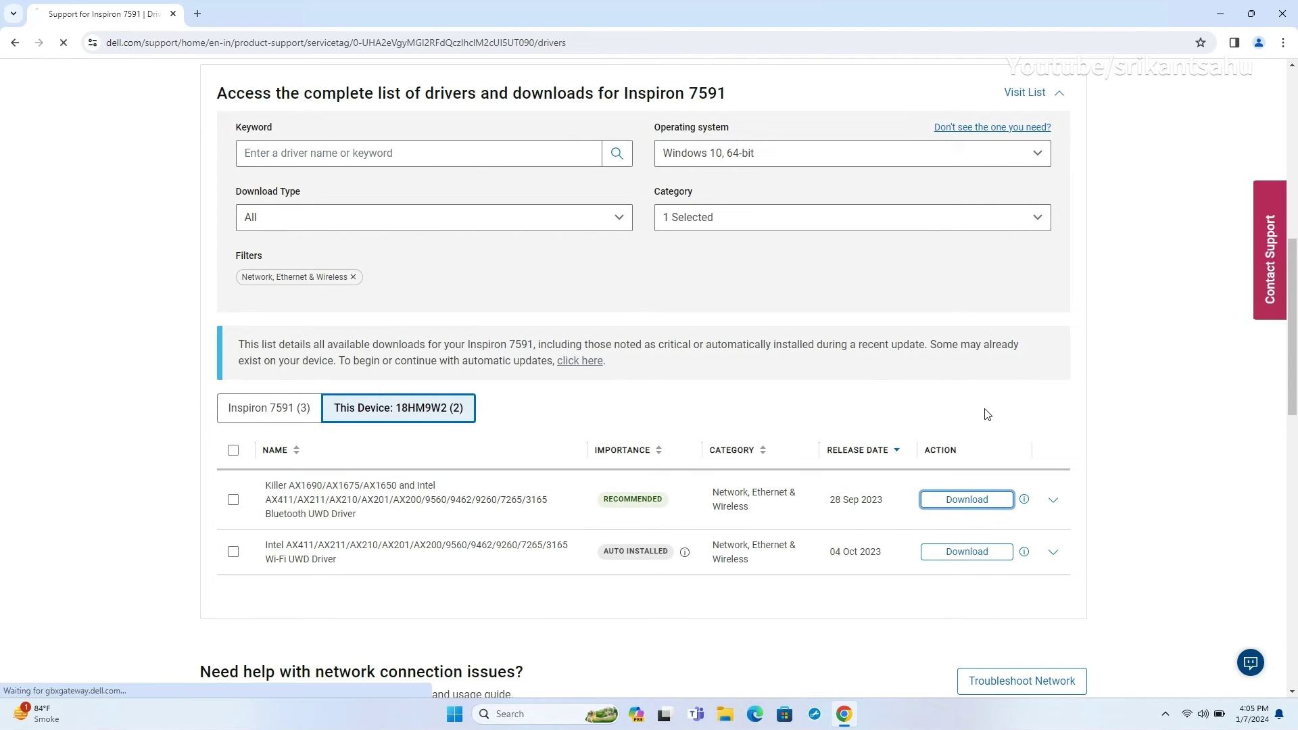
double_click(583, 9)
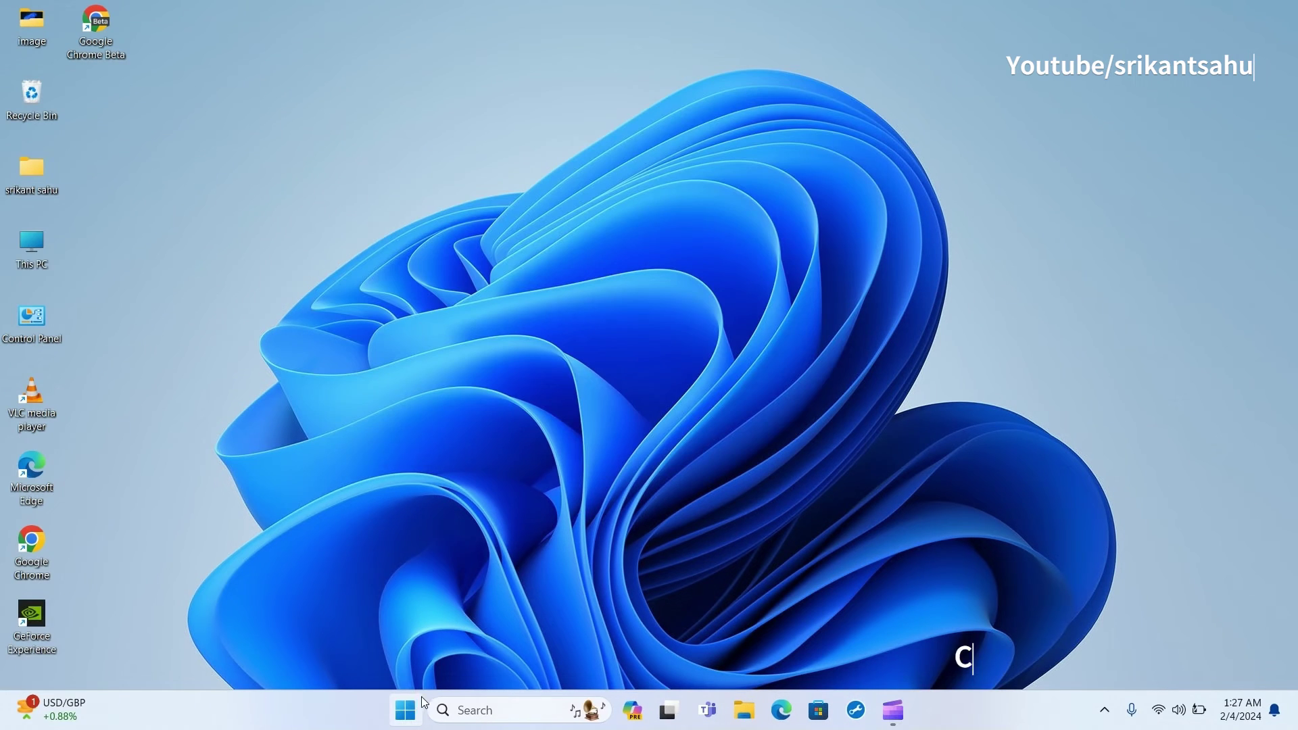
Uncheck 'Allow the computer to turn off this device to save power' for Microsoft Wi-Fi Direct Virtual Adapter #2
right_click(409, 711)
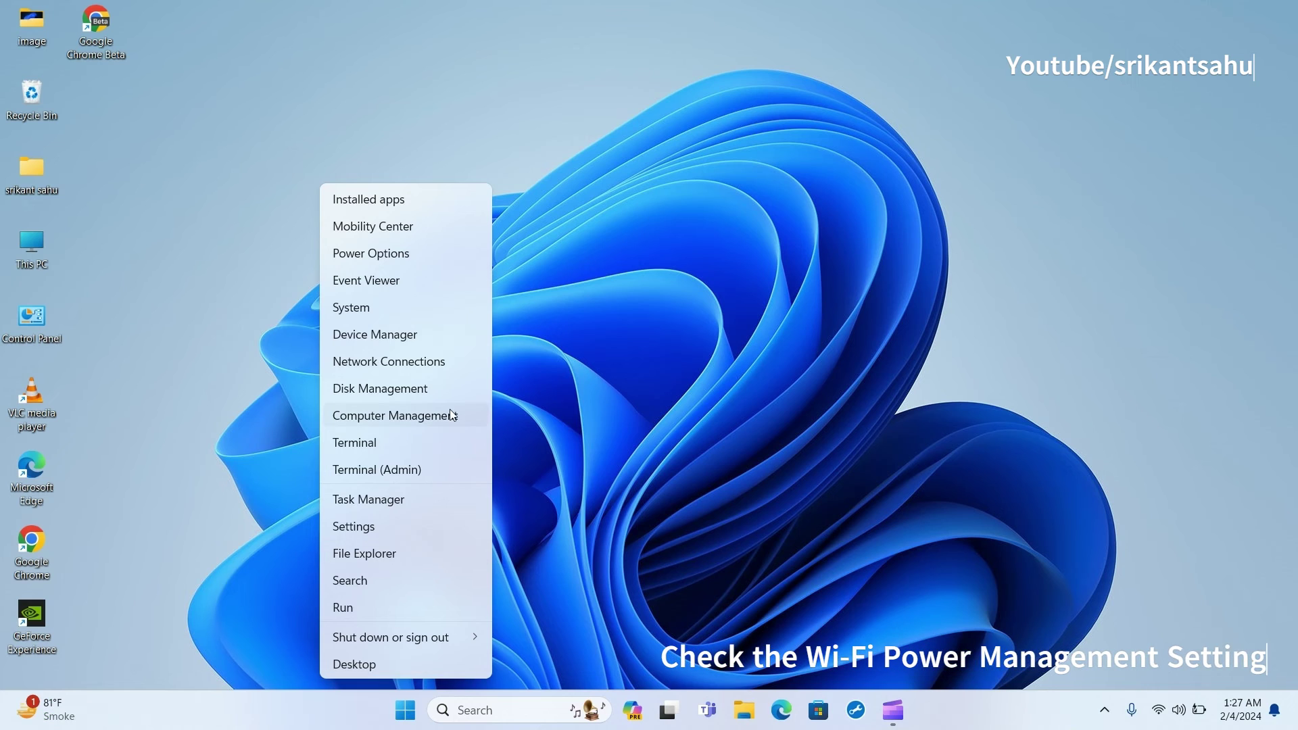
click(391, 335)
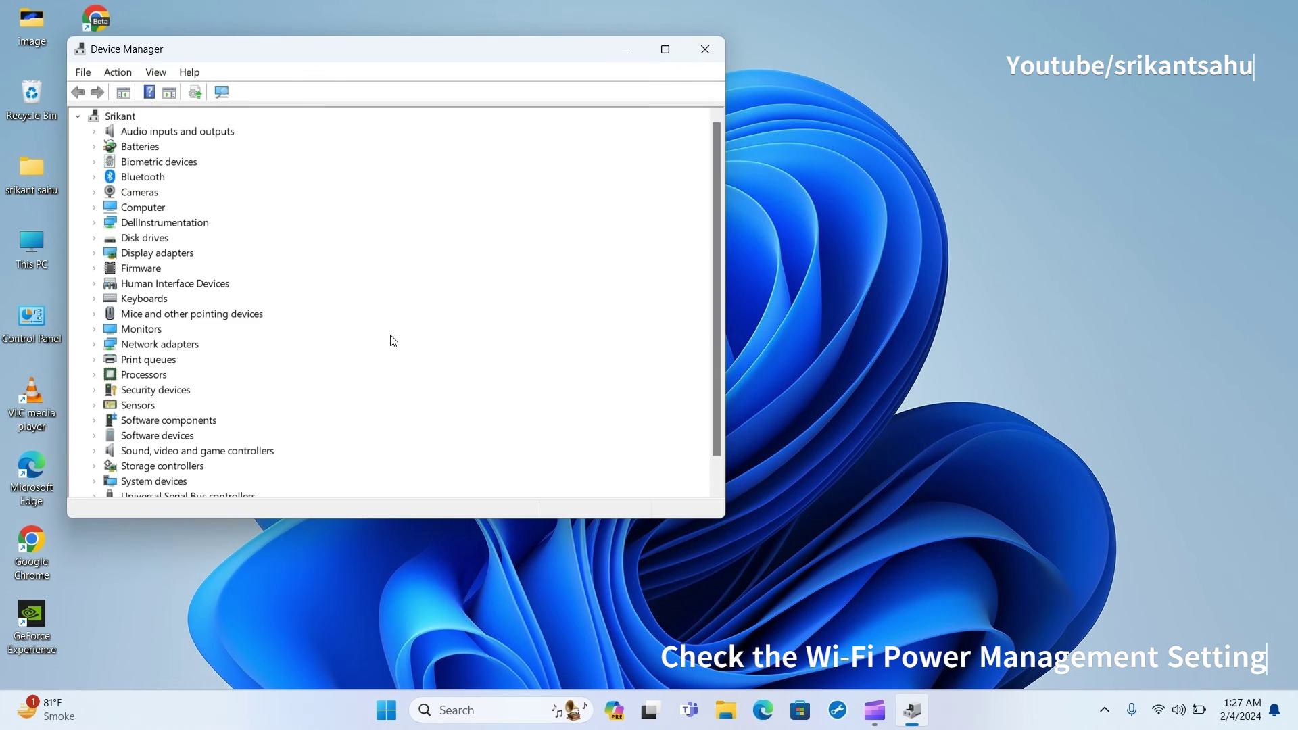
click(96, 345)
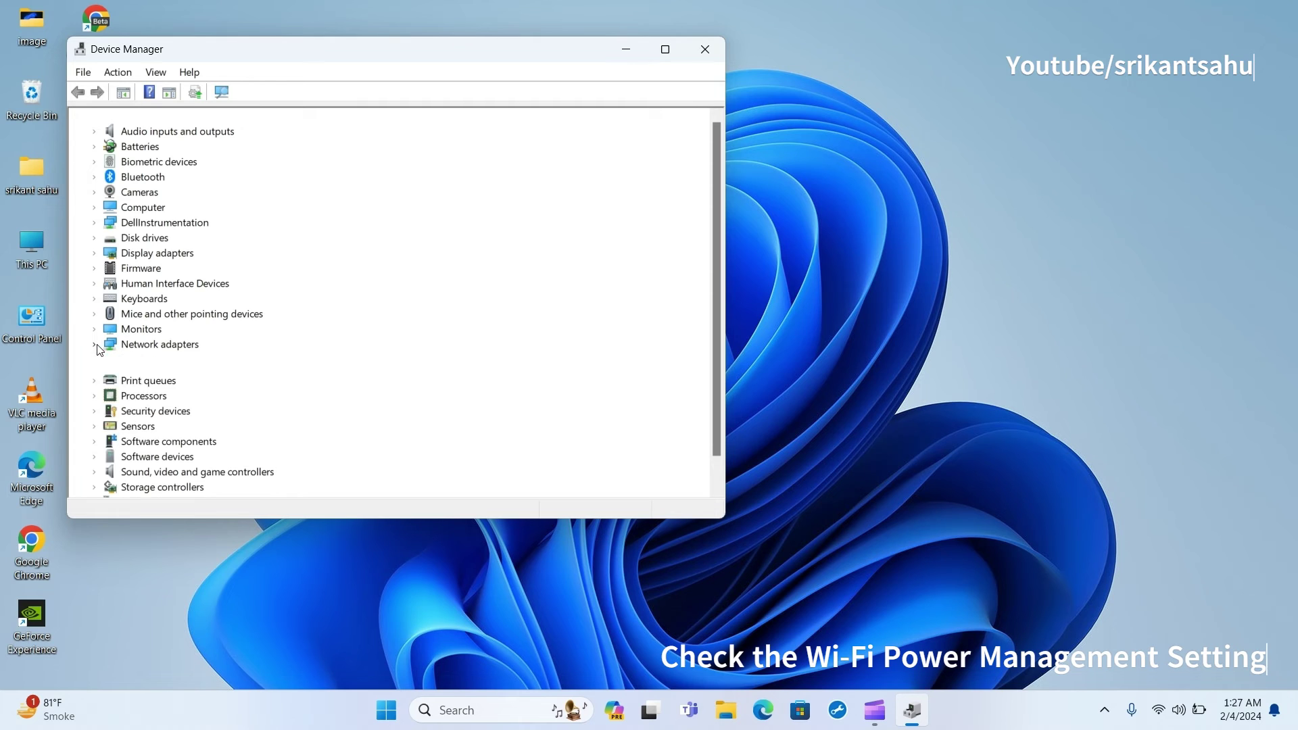
click(190, 346)
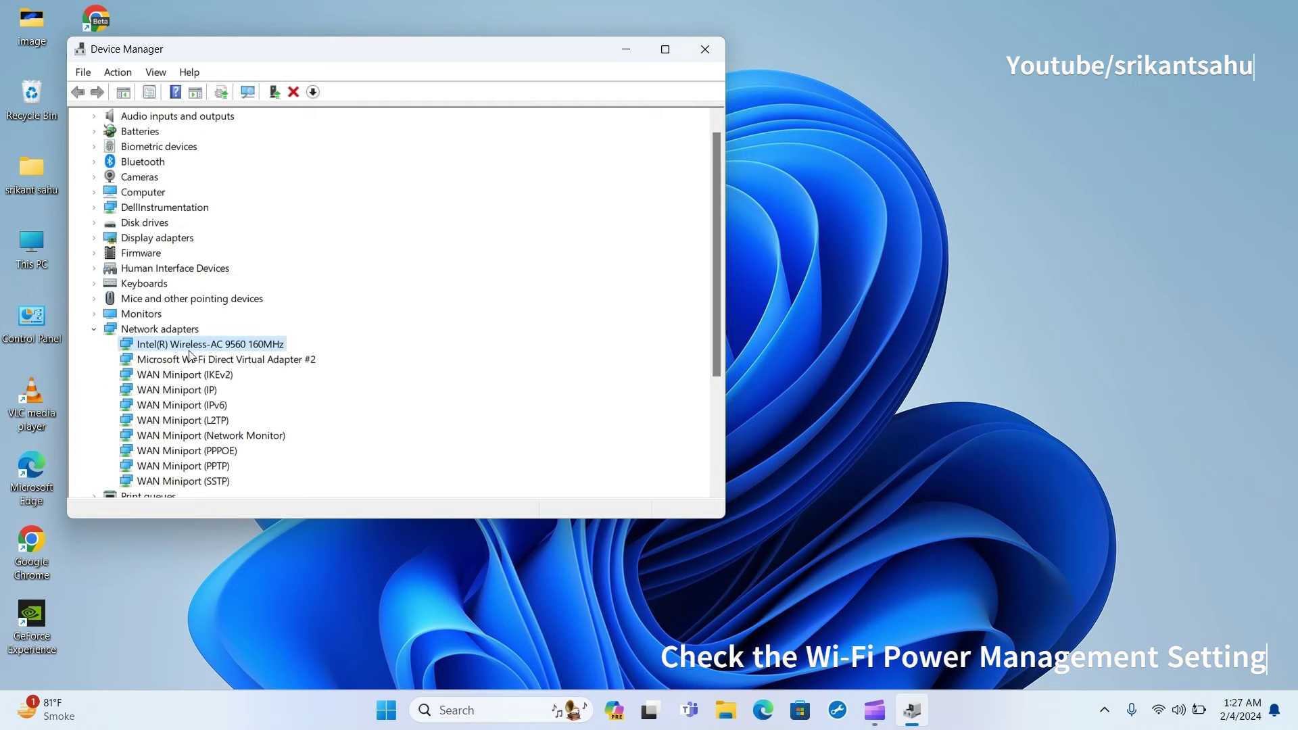
click(194, 362)
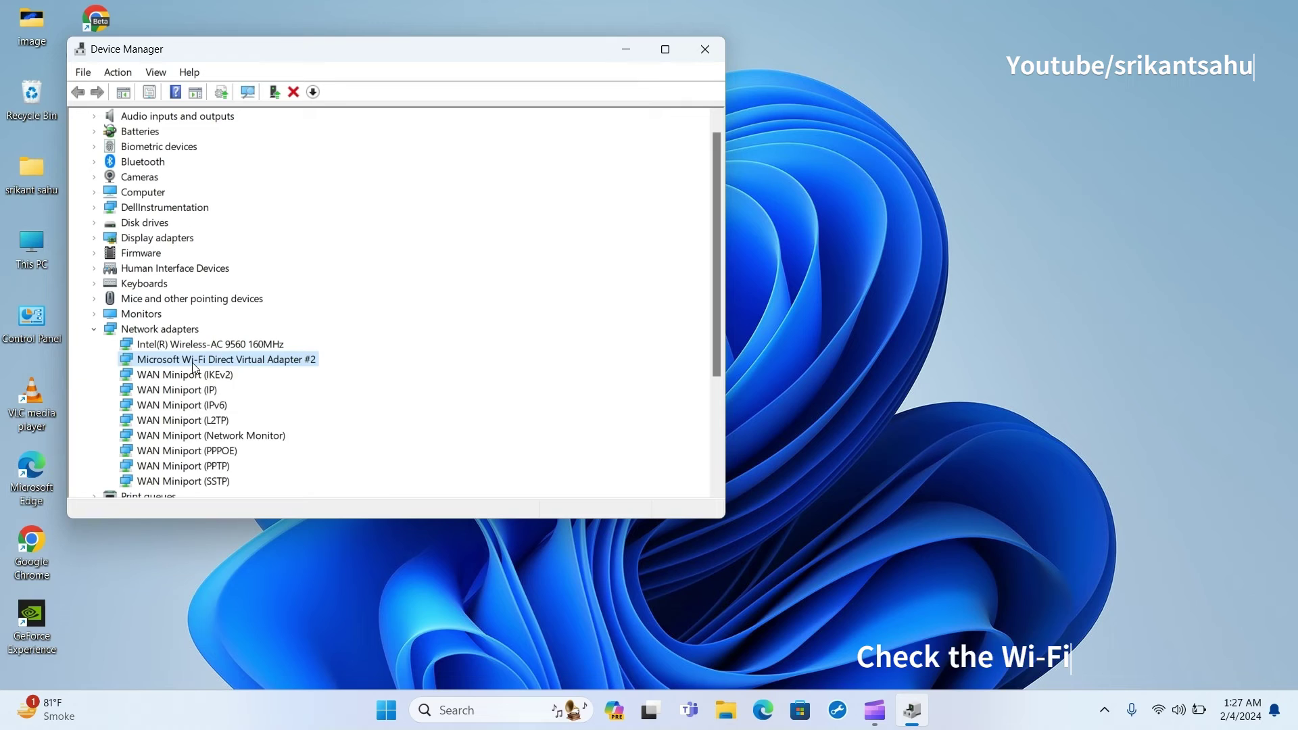
right_click(194, 363)
click(262, 465)
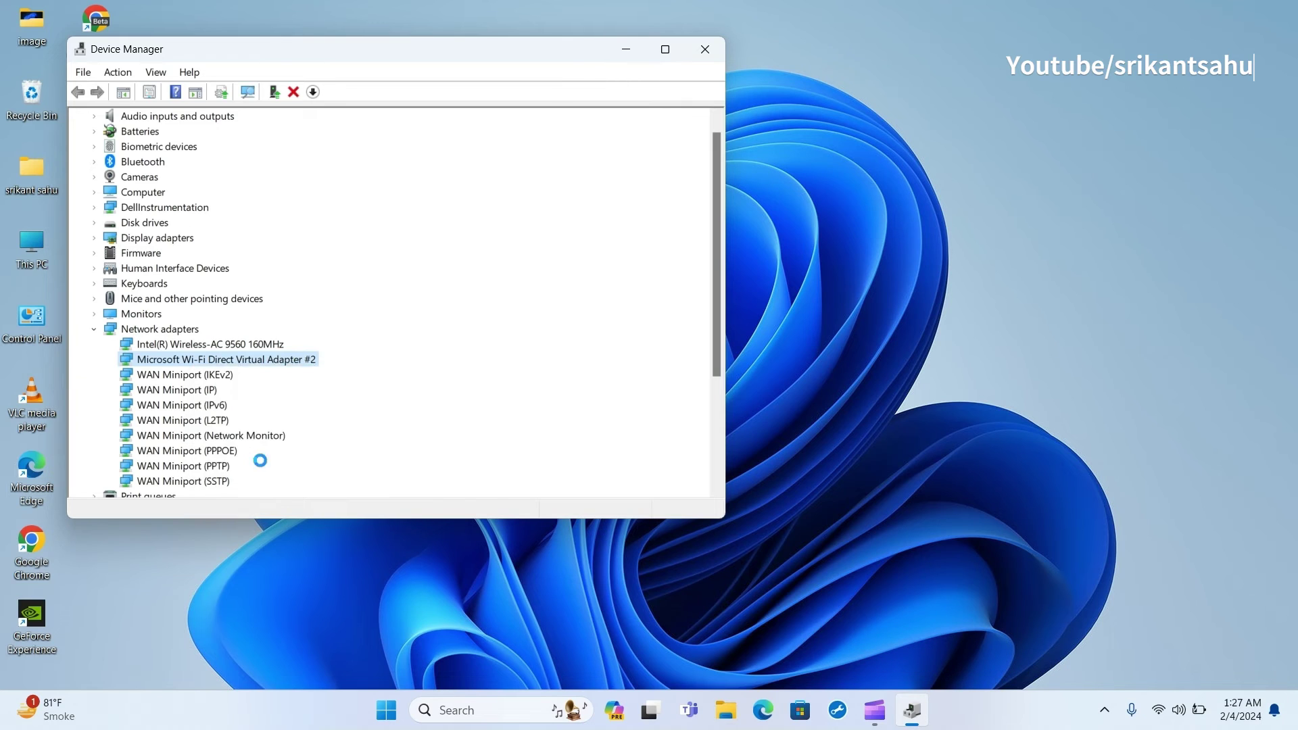
click(430, 126)
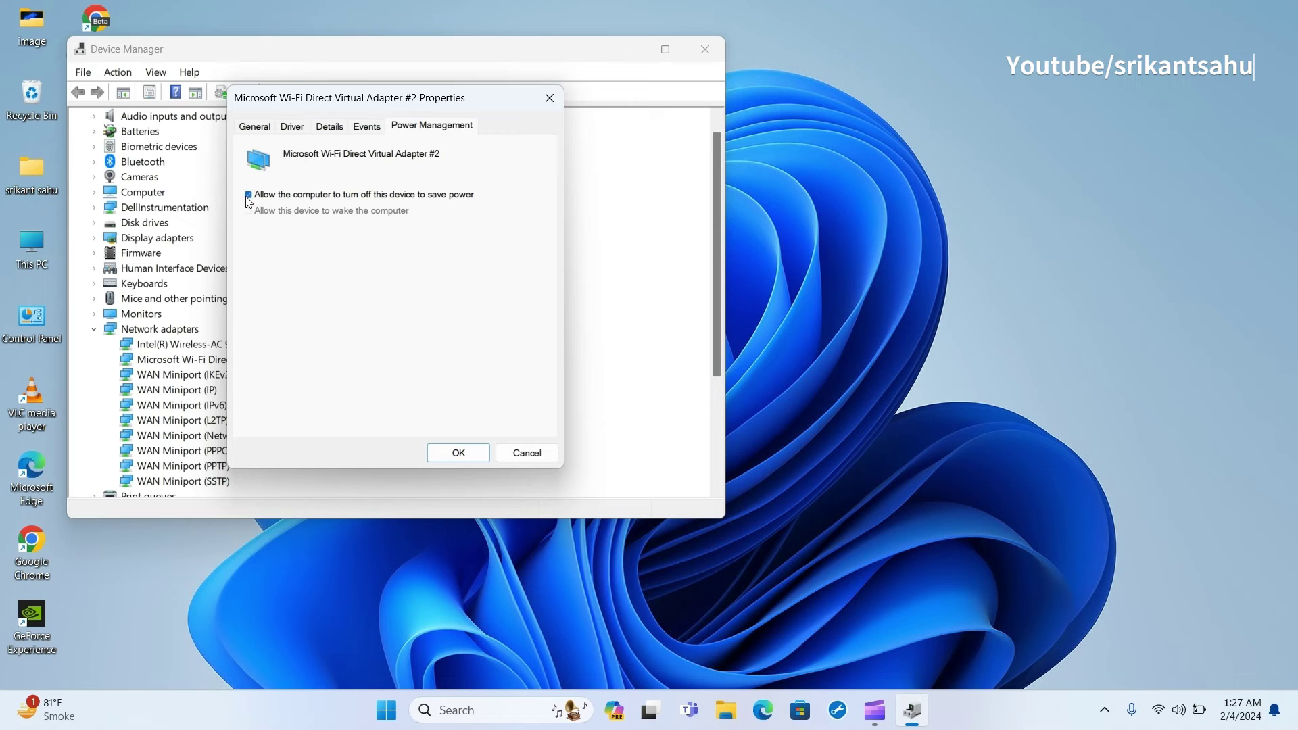
click(467, 453)
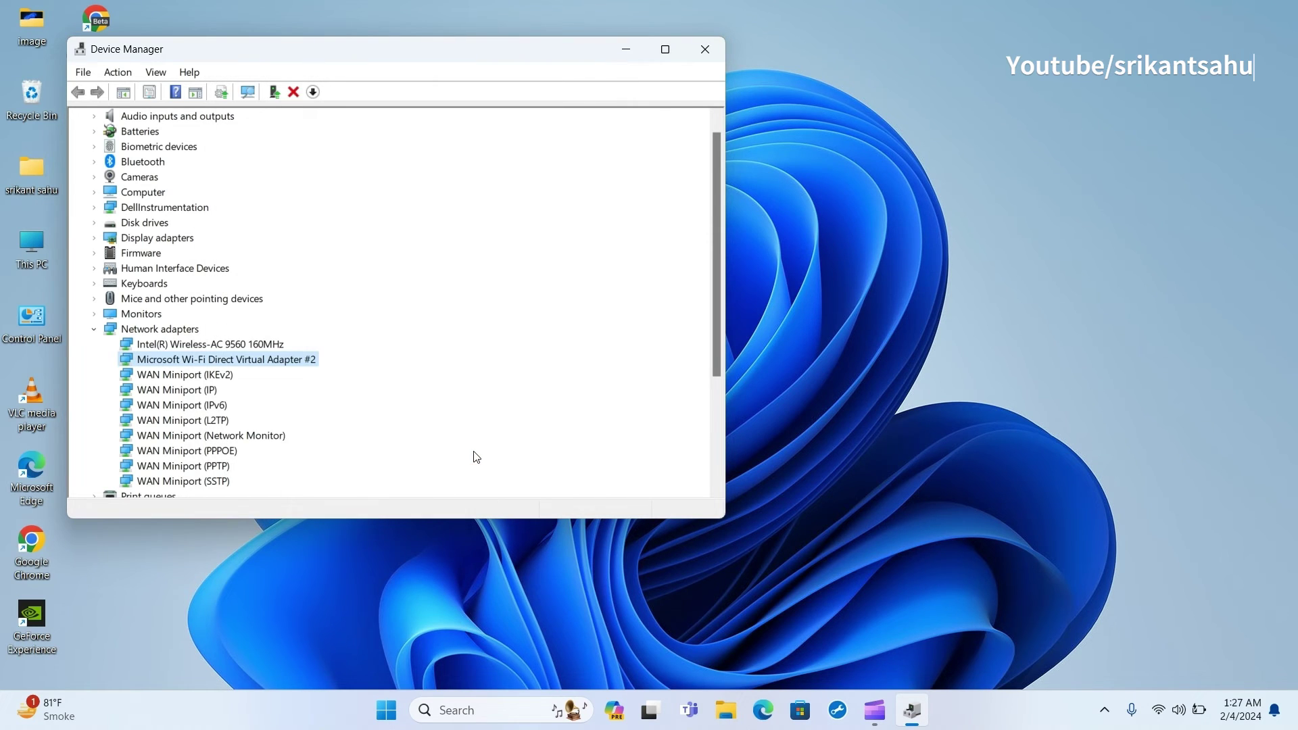
click(260, 345)
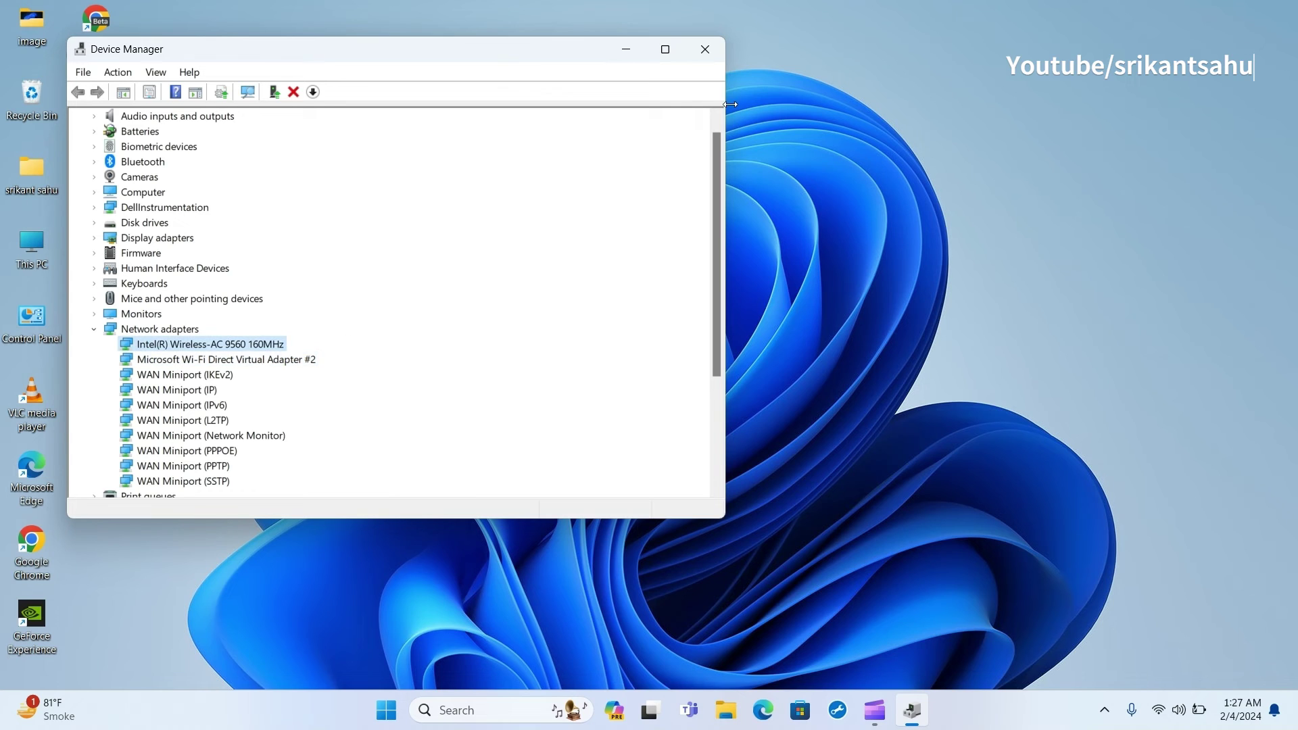
Close Device Manager and run Command Prompt as administrator, approving User Account Control
click(706, 50)
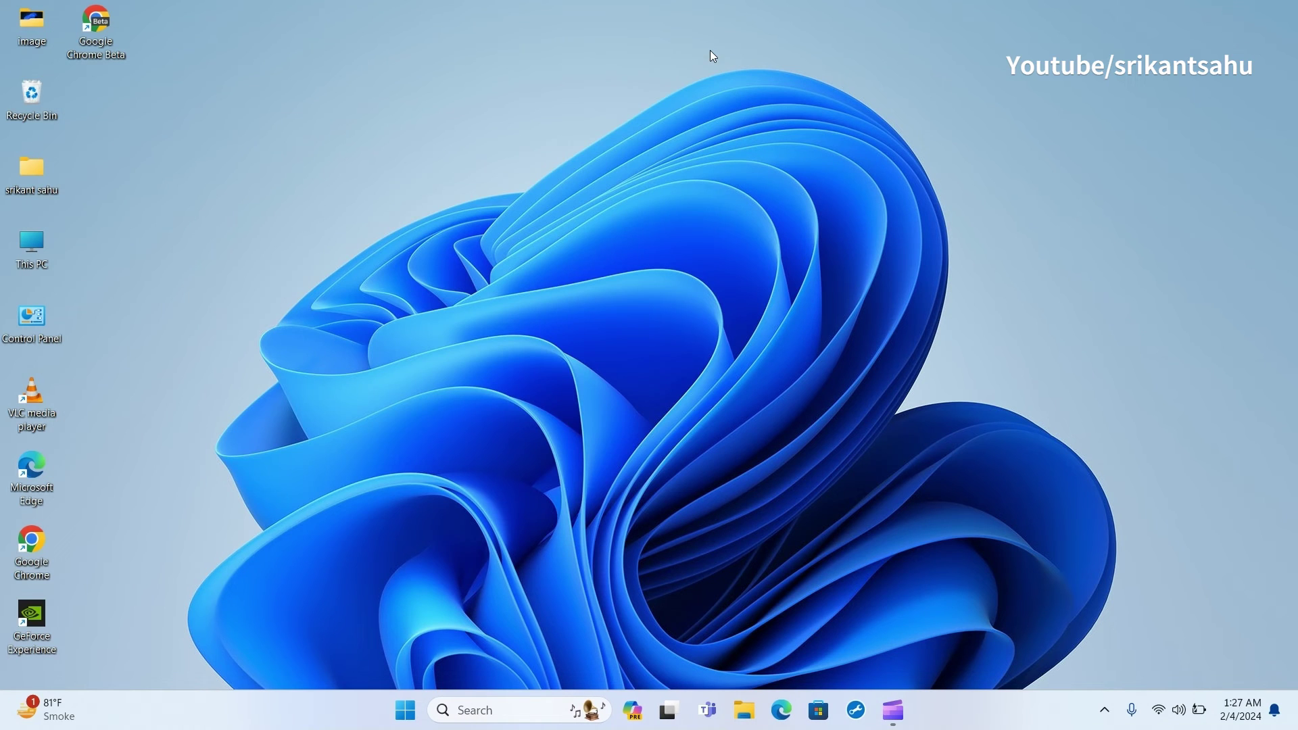
click(406, 711)
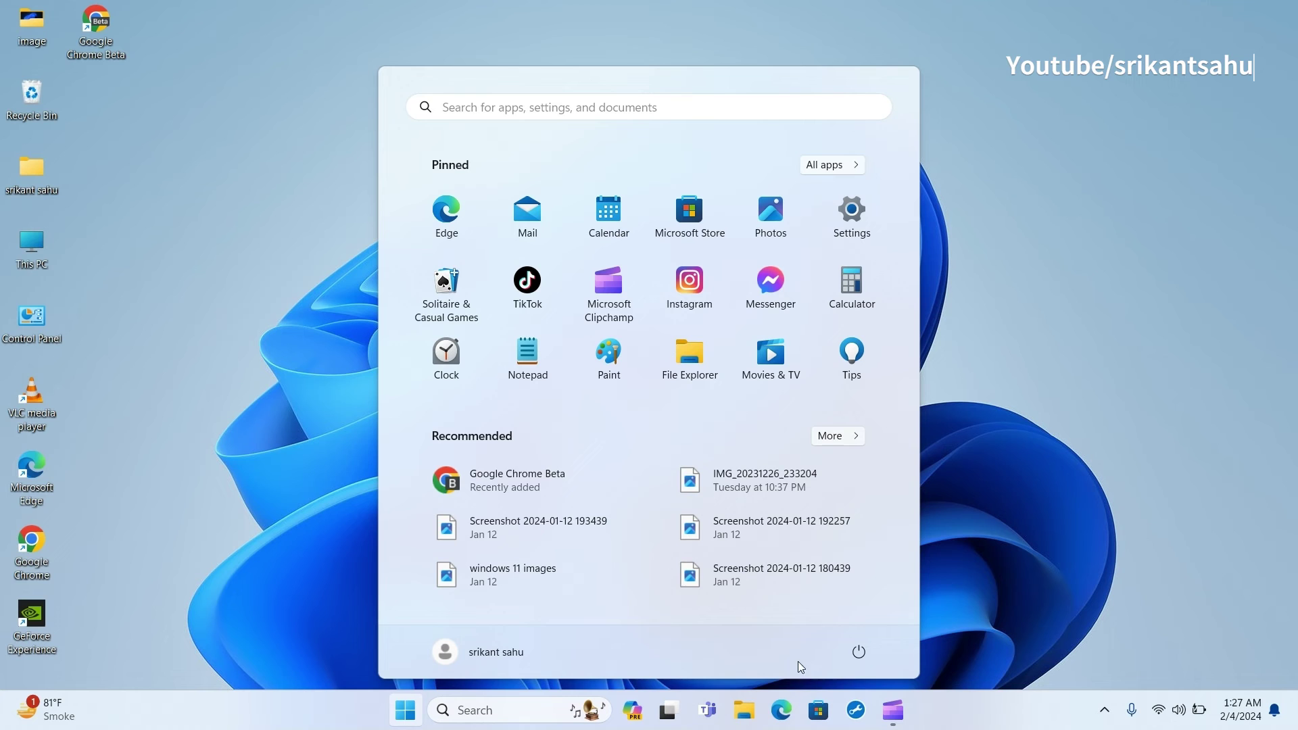
click(866, 656)
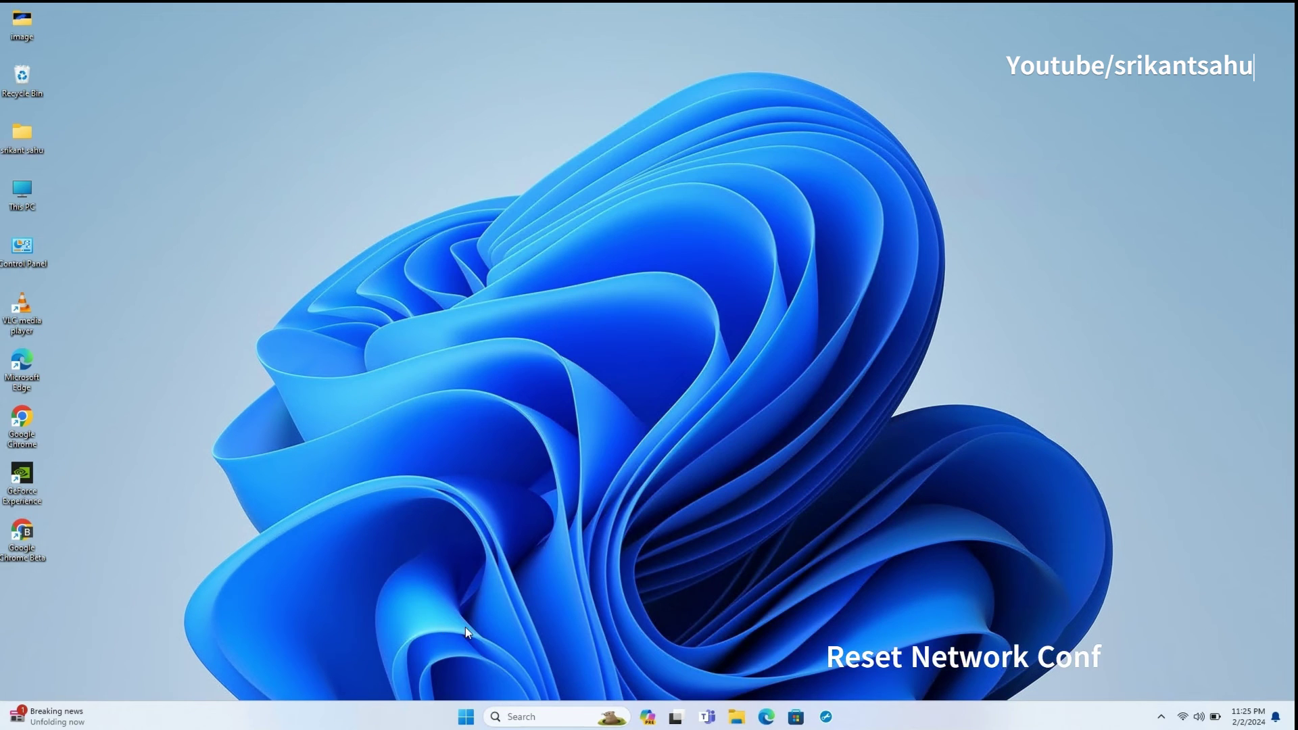
click(526, 716)
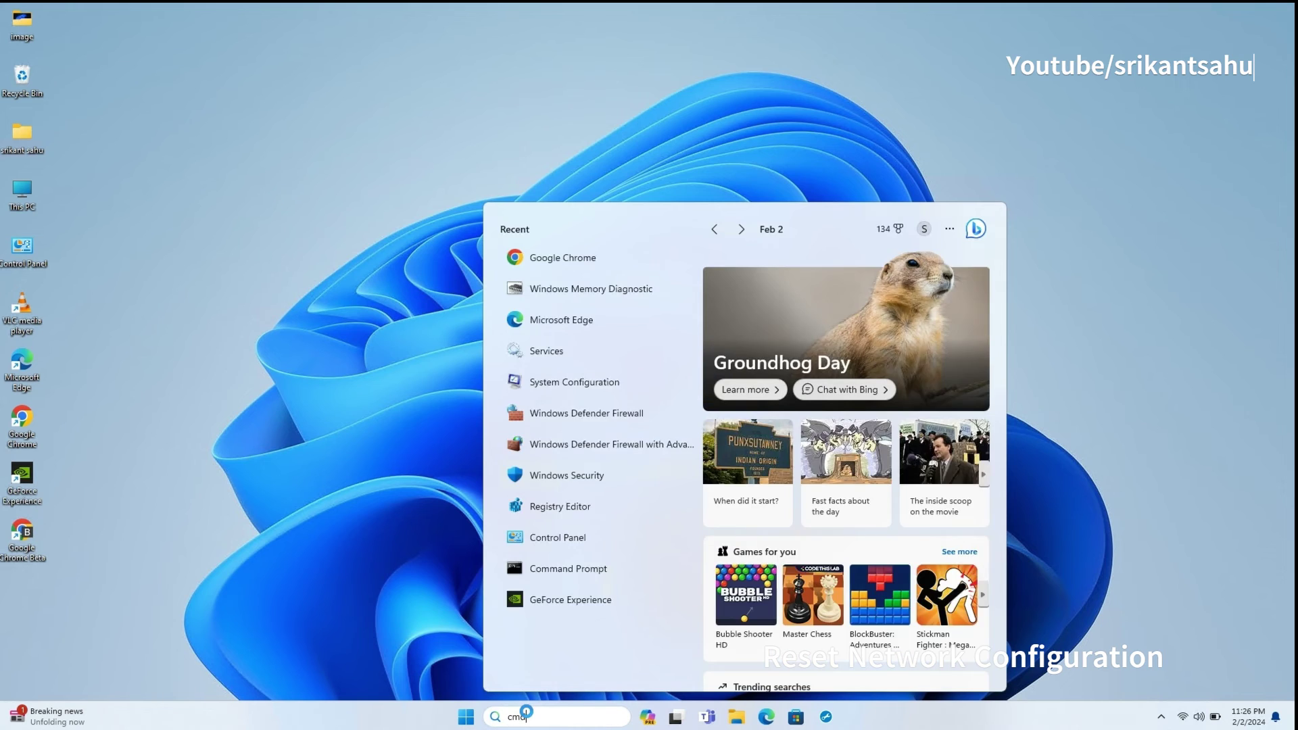
text(cmd)
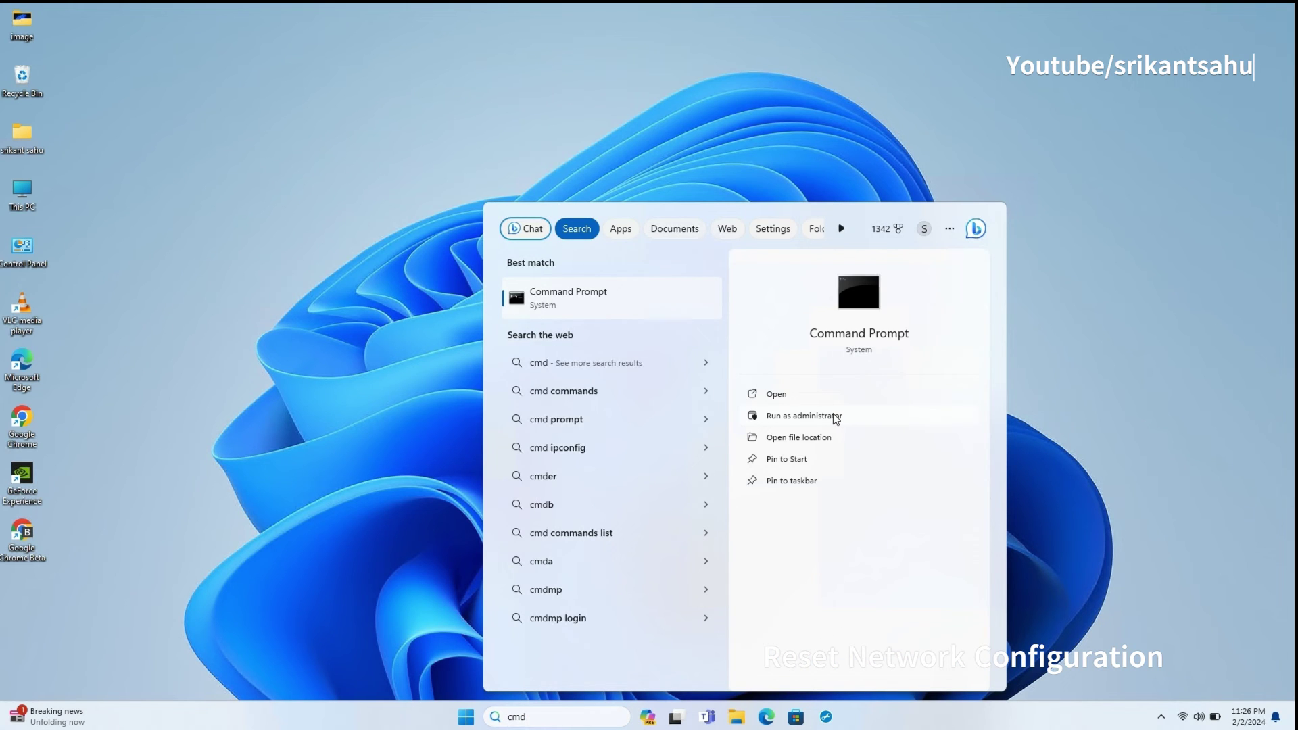
click(804, 416)
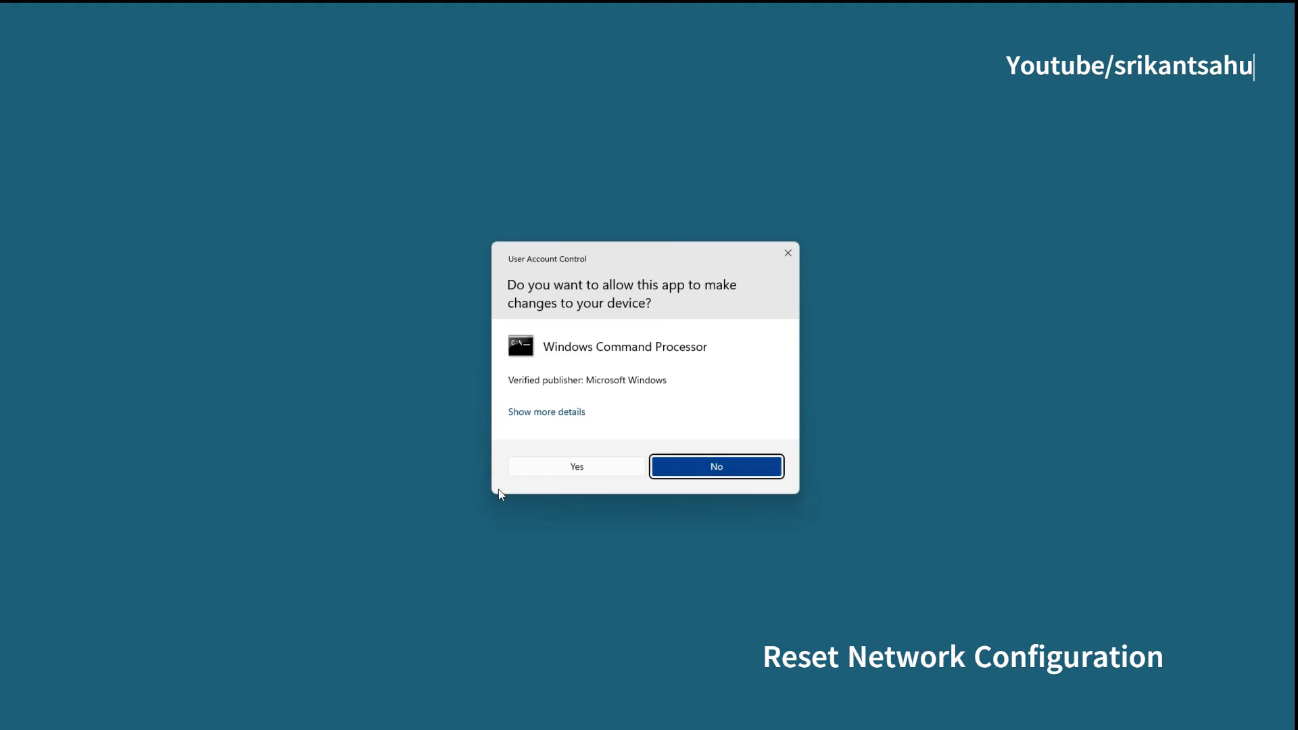
click(541, 465)
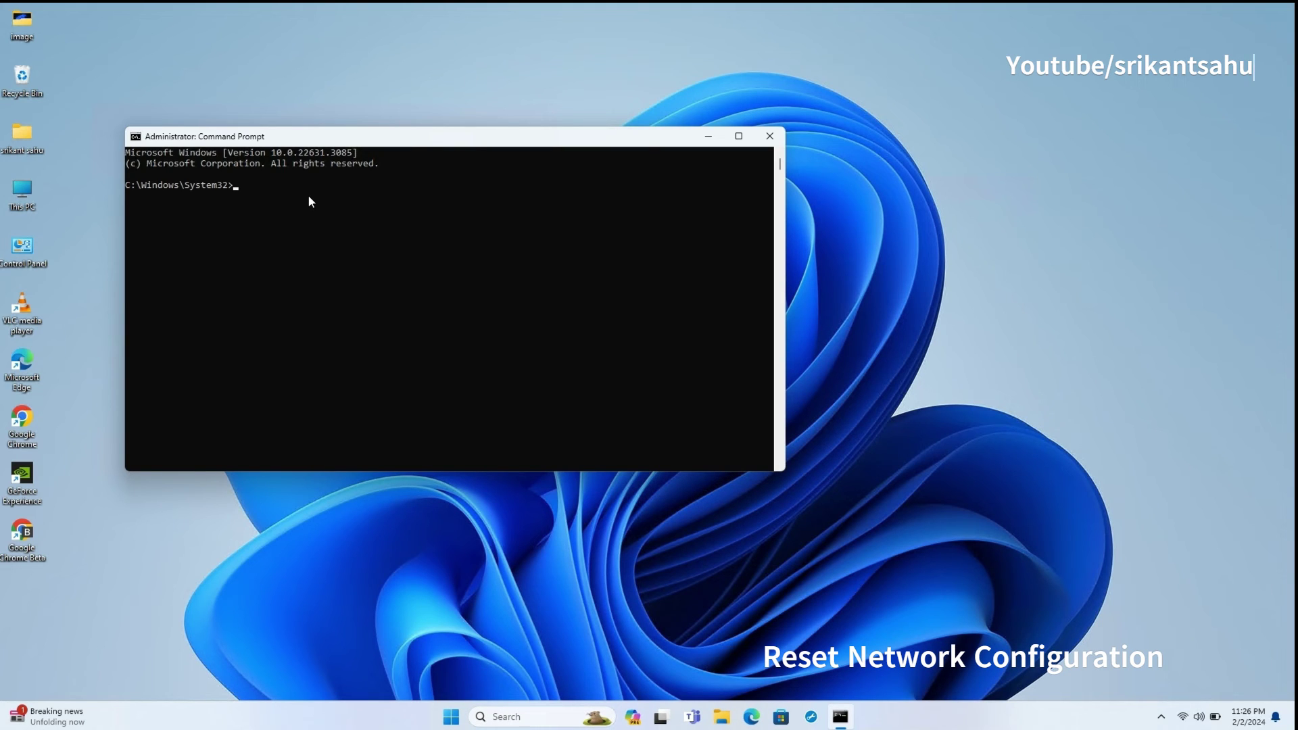
text(netsh)
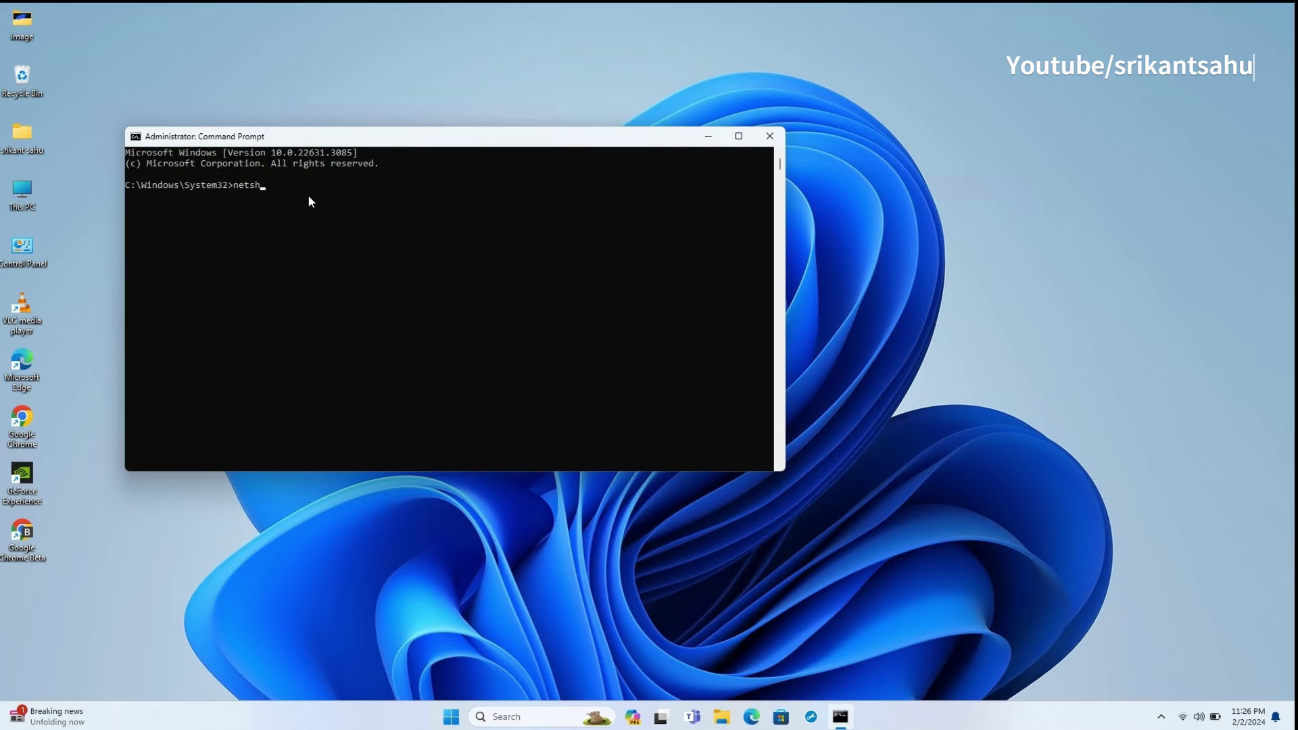
text( winsock reset)
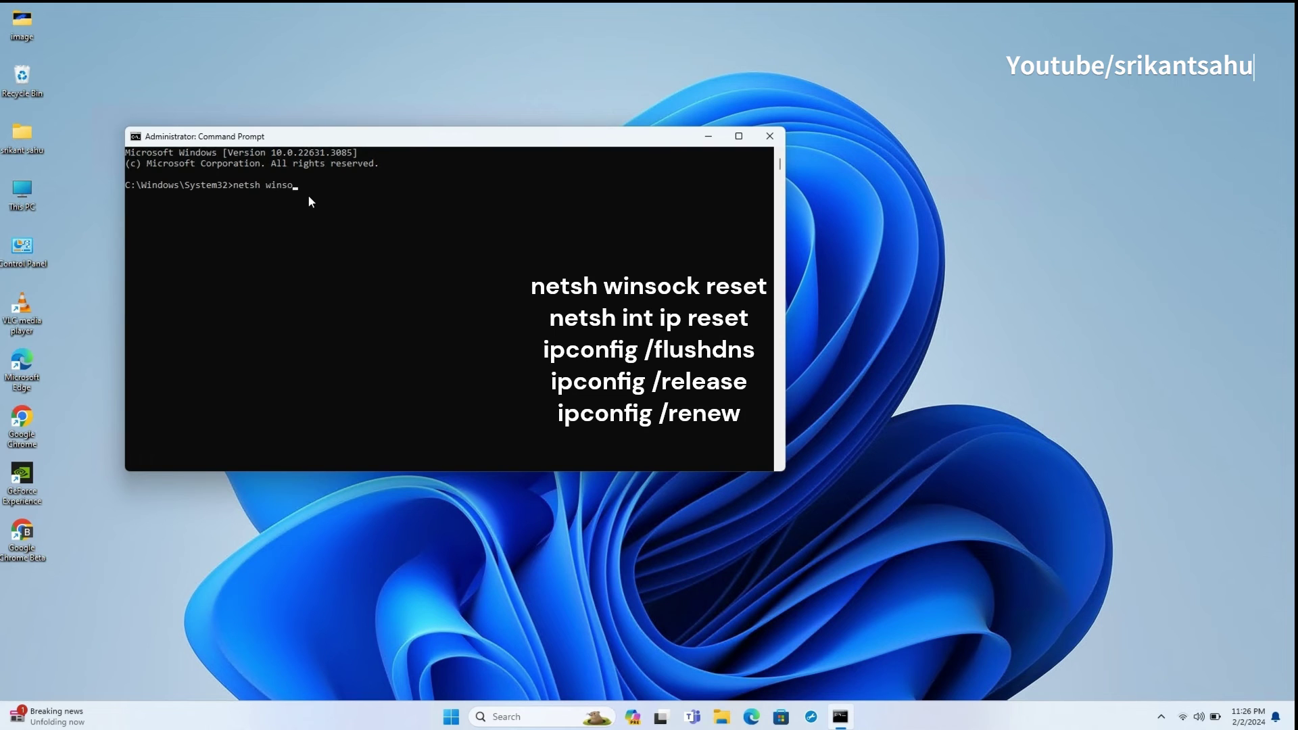
Run netsh winsock reset, netsh int ip reset, ipconfig /flushdns, /release and /renew
key(Return)
text(netsh)
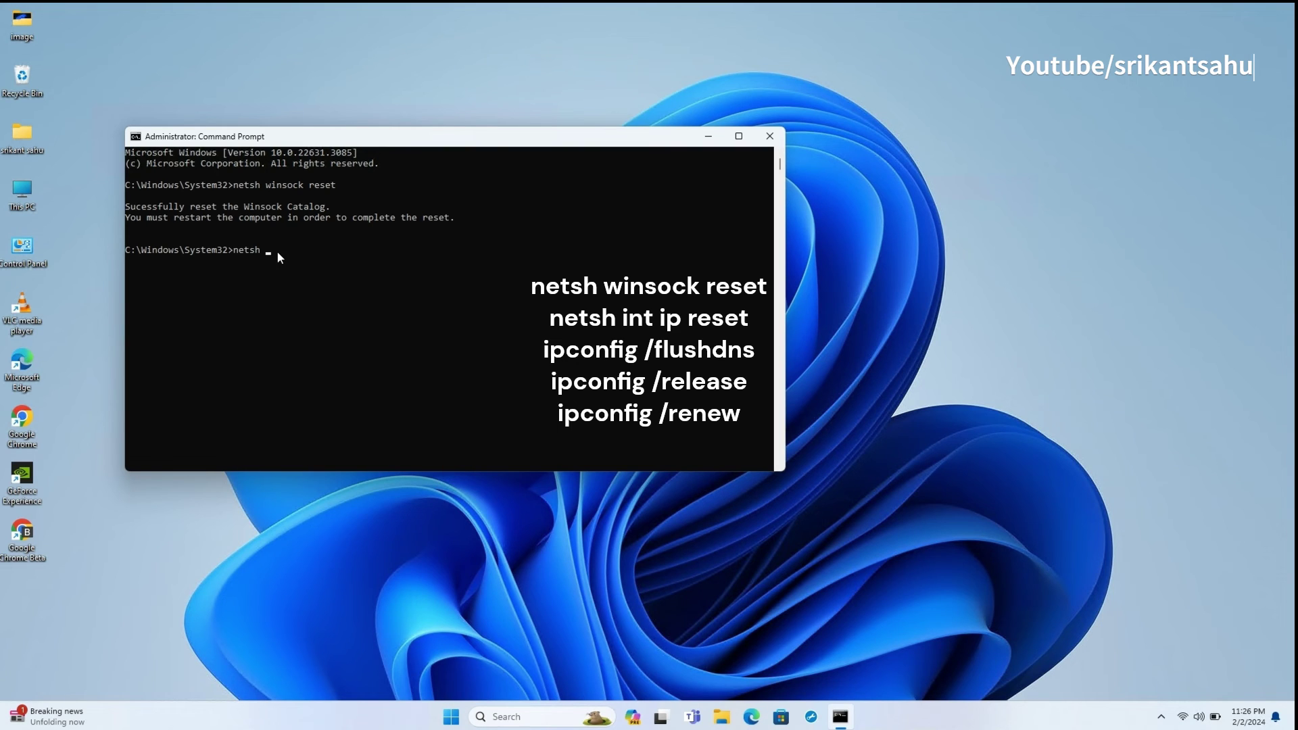
text(h int i)
text(reset)
key(Return)
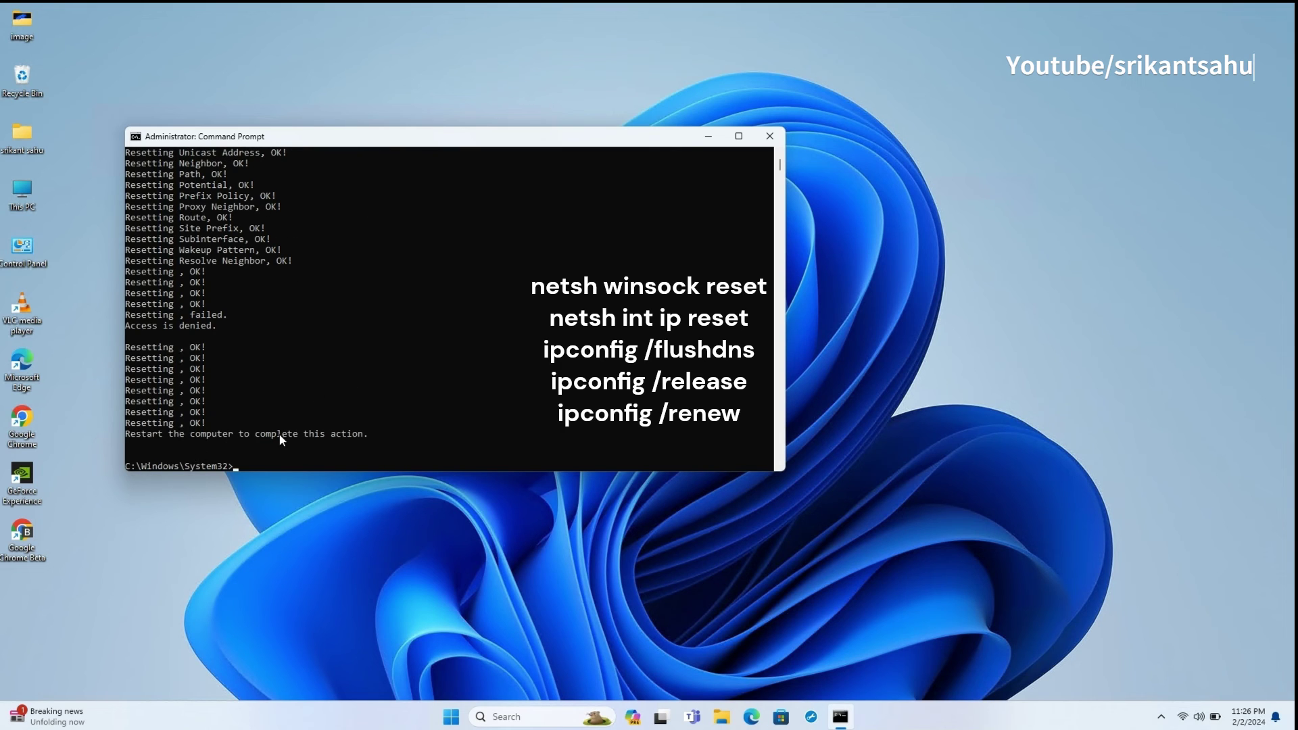
scroll(336, 394, down, 1)
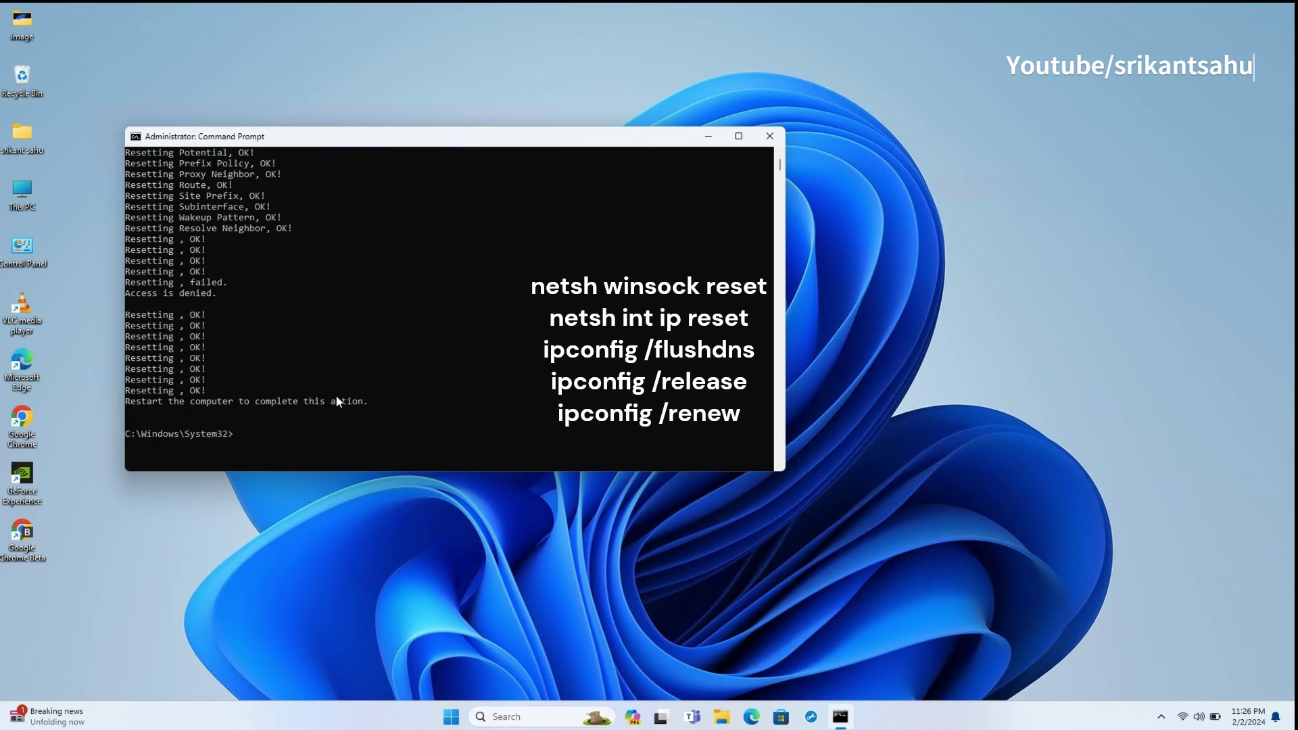
click(255, 430)
text(ipconf)
text(ig /flush)
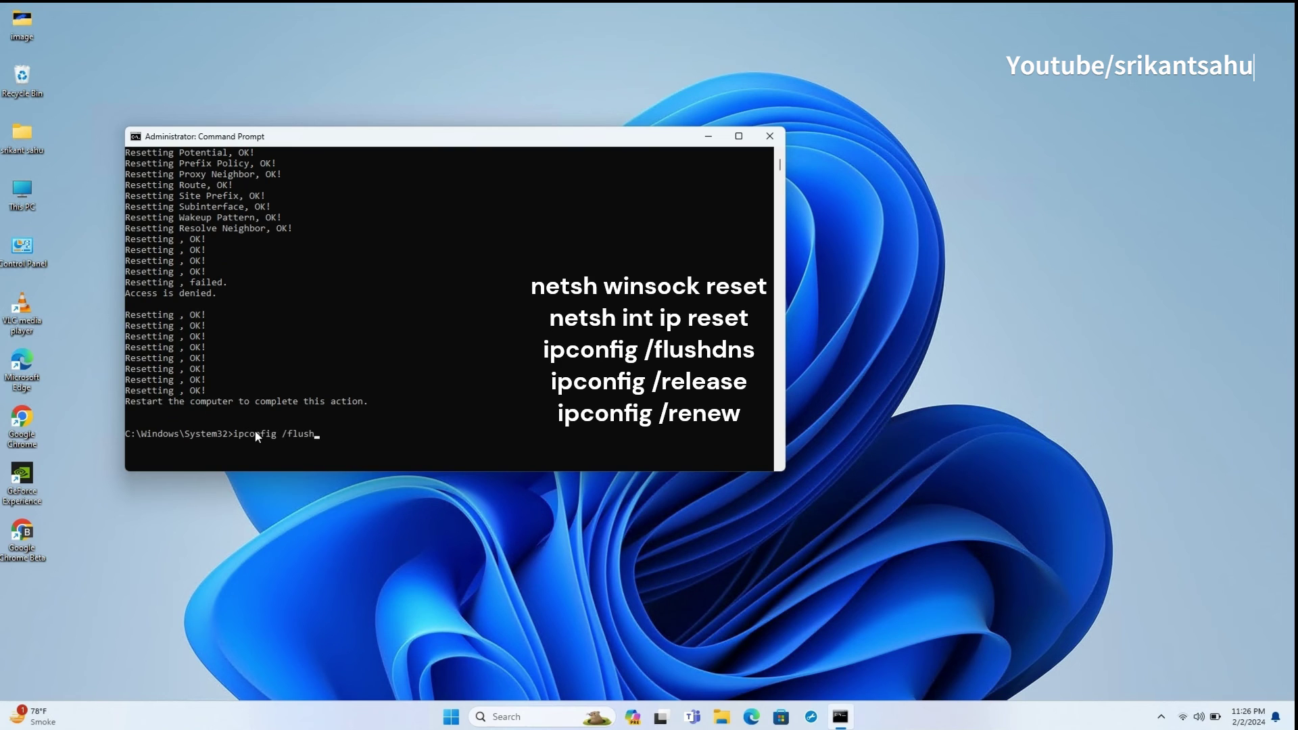
text(dns)
key(Return)
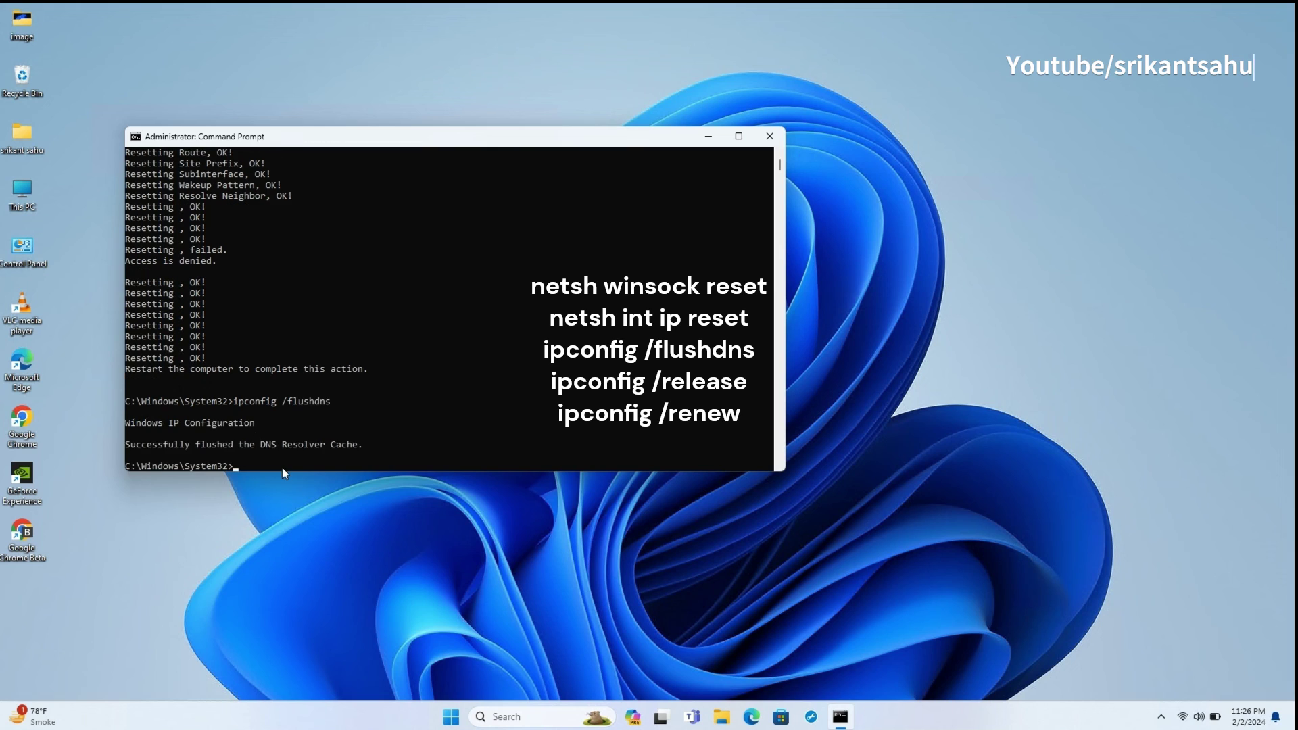
text(i)
text(ase)
key(Return)
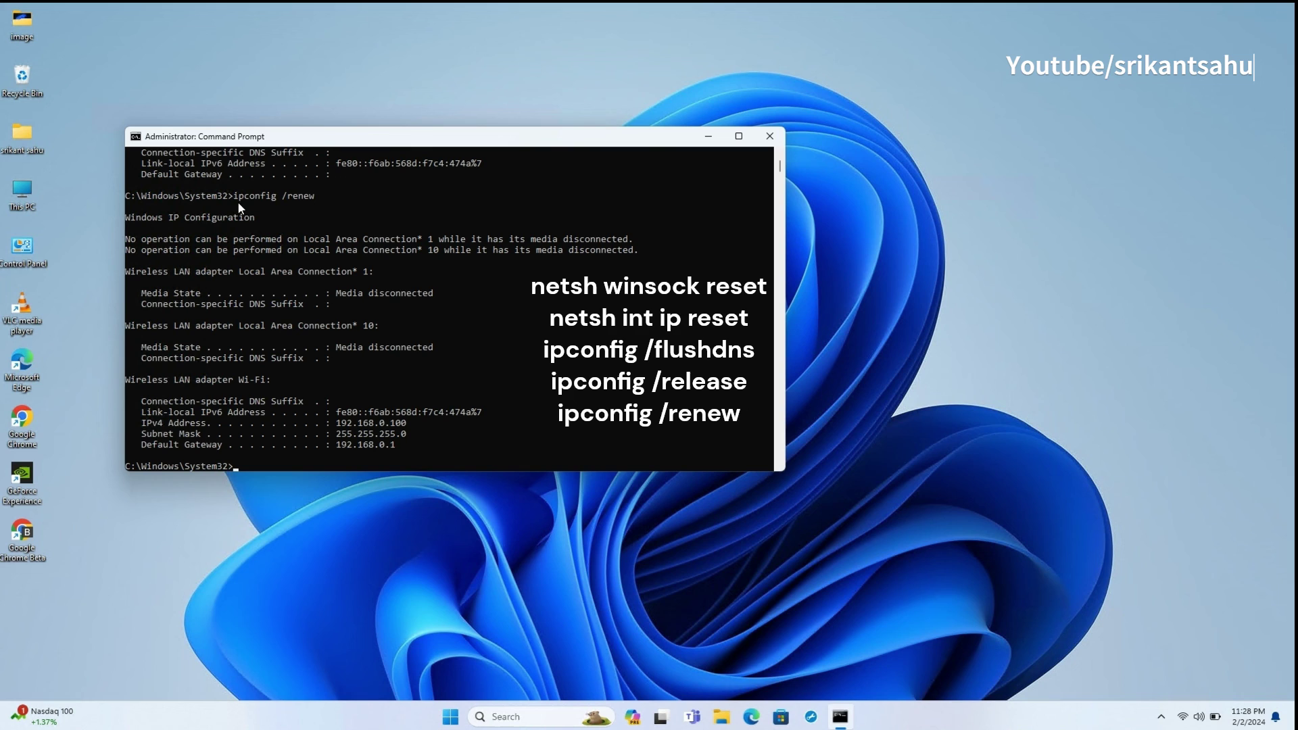
drag(235, 196, 330, 198)
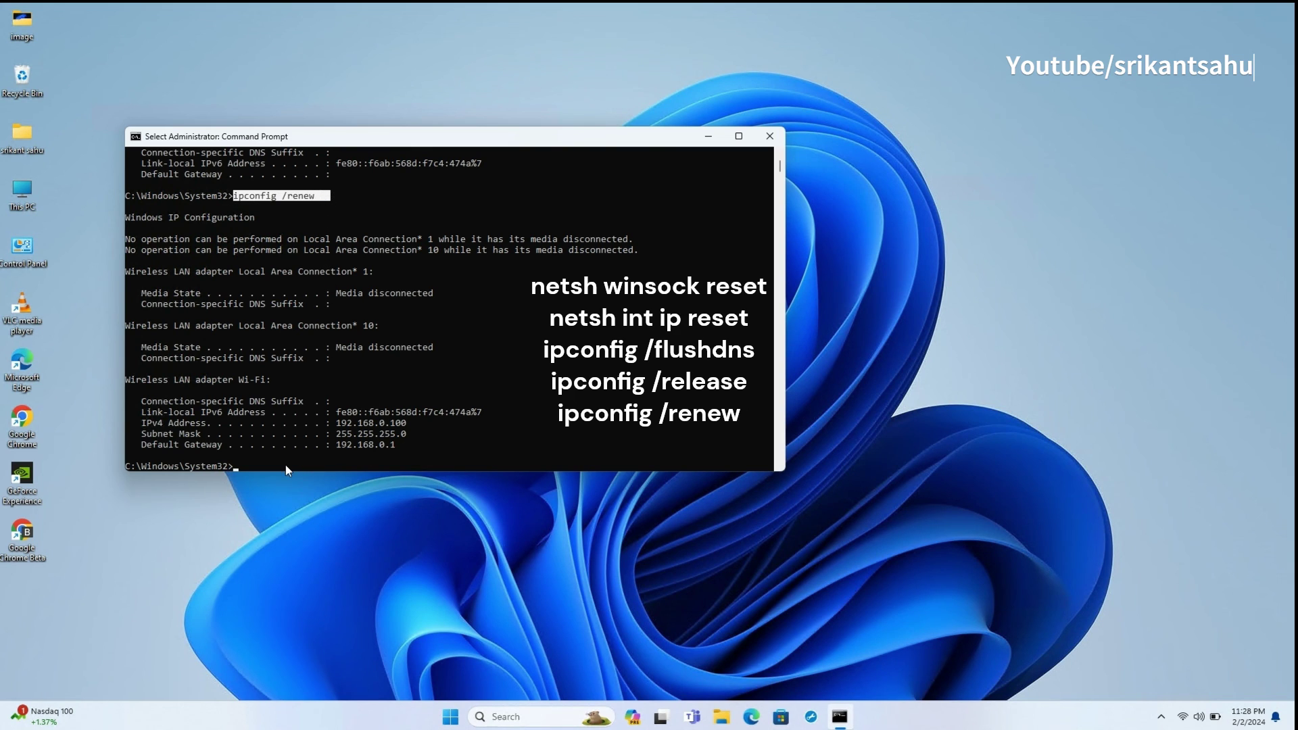
click(286, 464)
text(exi)
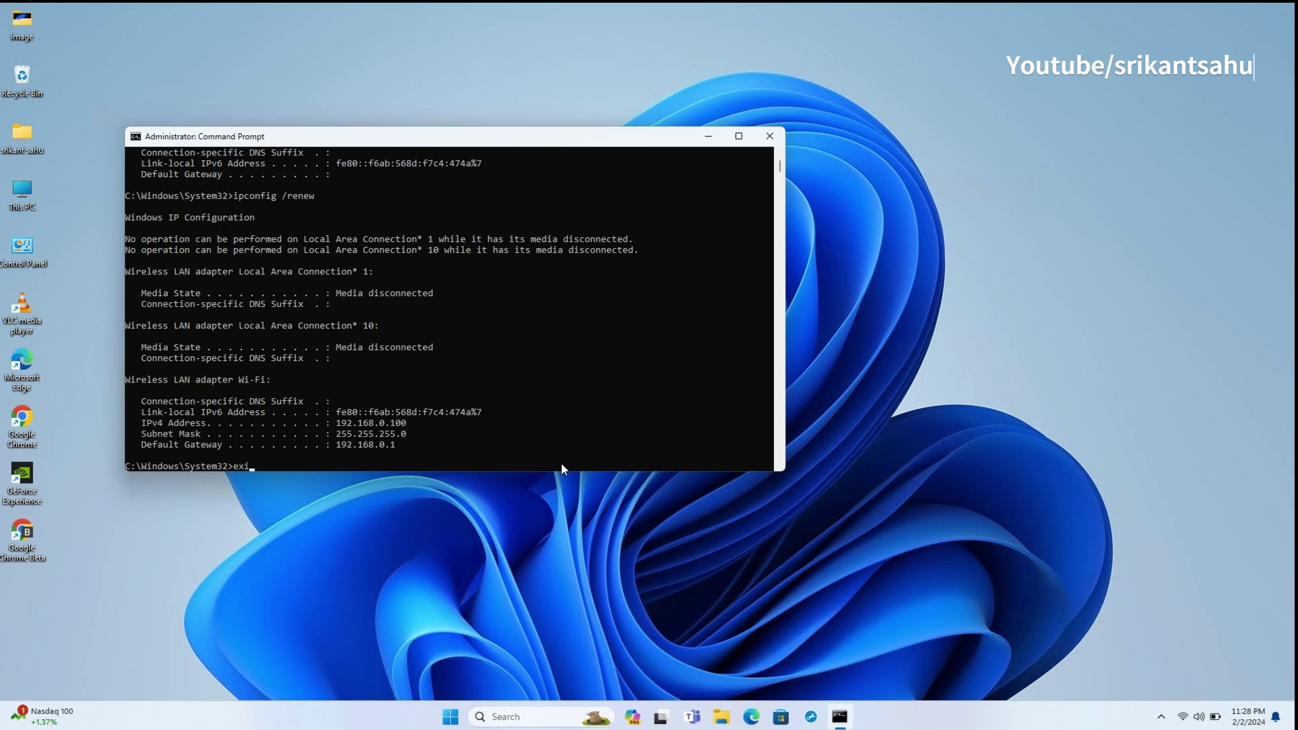
text(t)
Exit Command Prompt and open Start to reach the power button
key(Return)
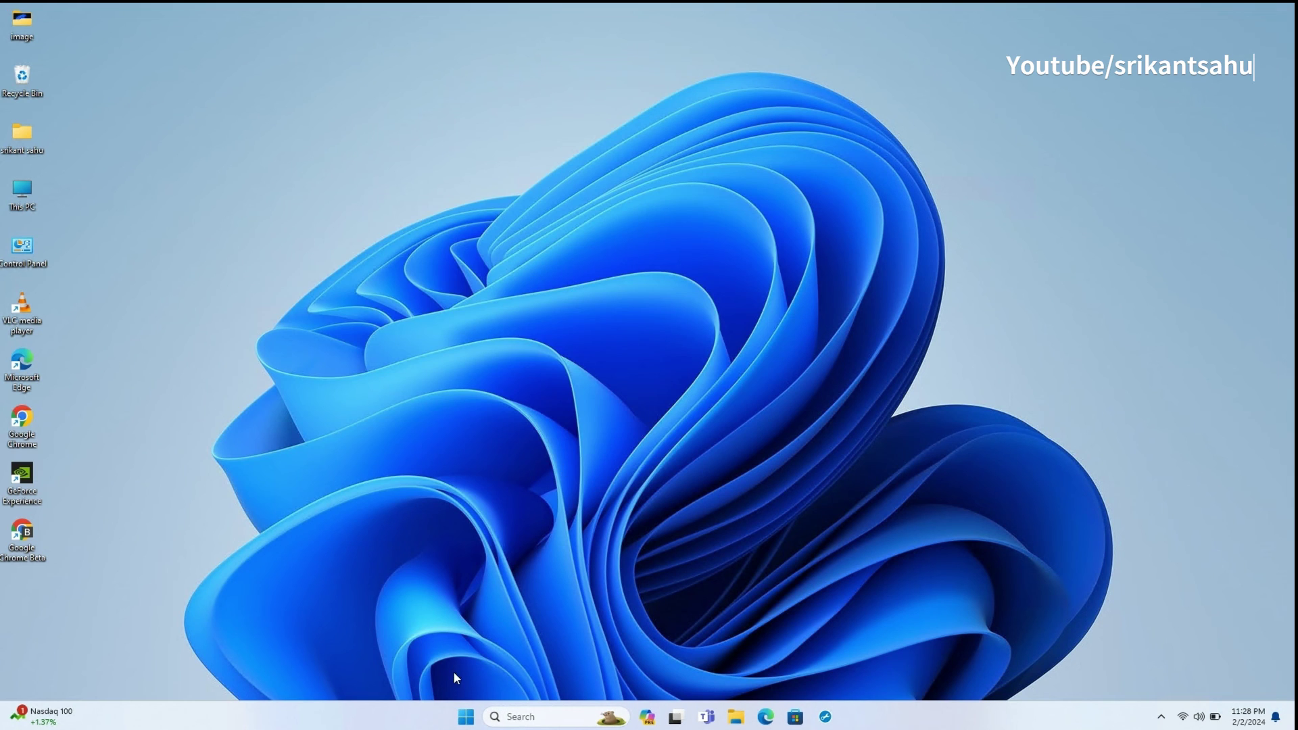
click(466, 718)
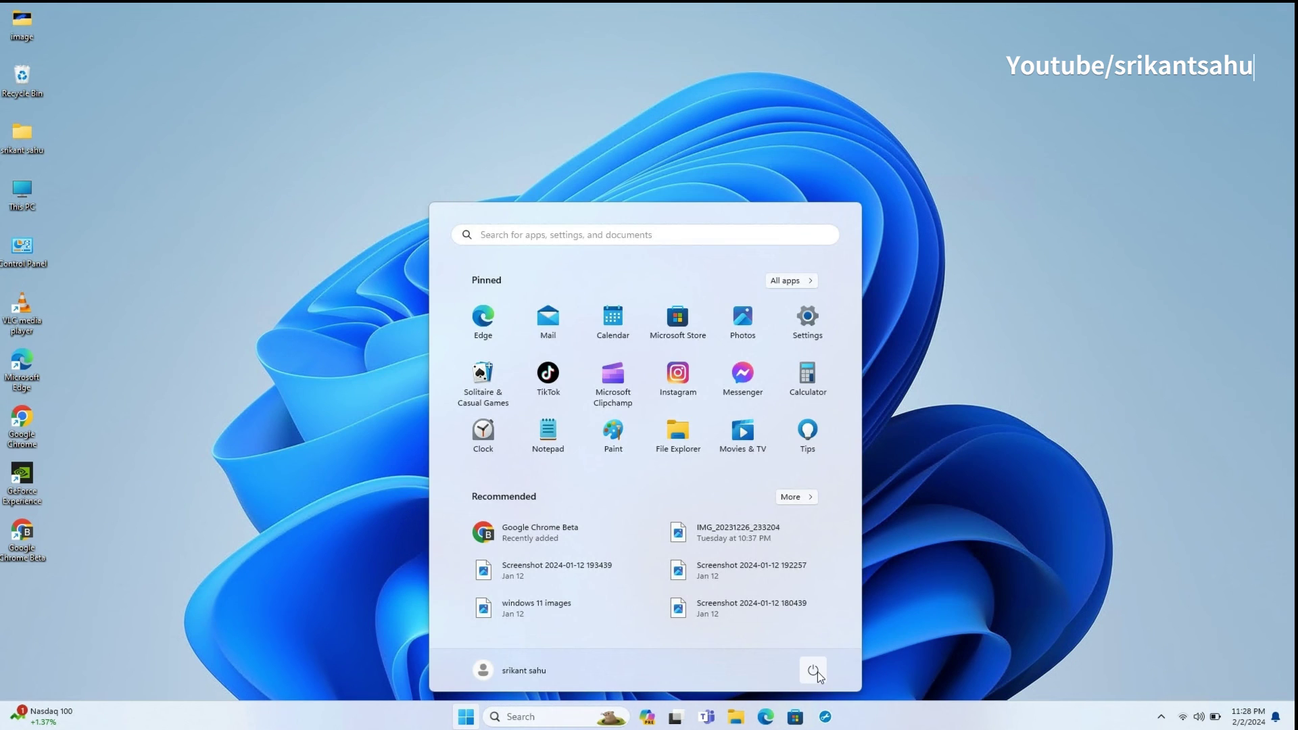